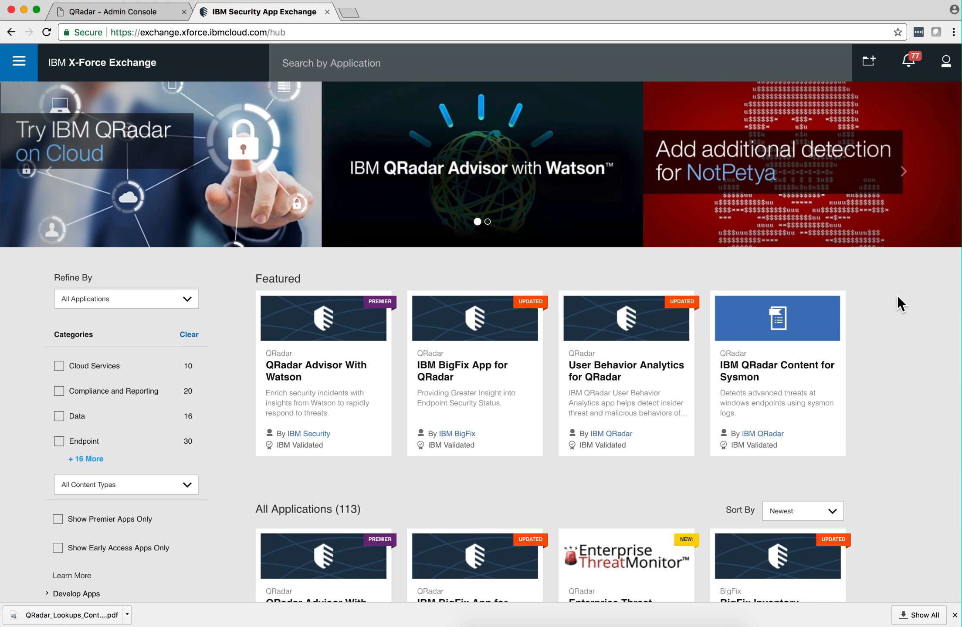
Browse the App Exchange catalog of all applications to survey the available QRadar apps and content extensions.
scroll(906, 311, "down", 2)
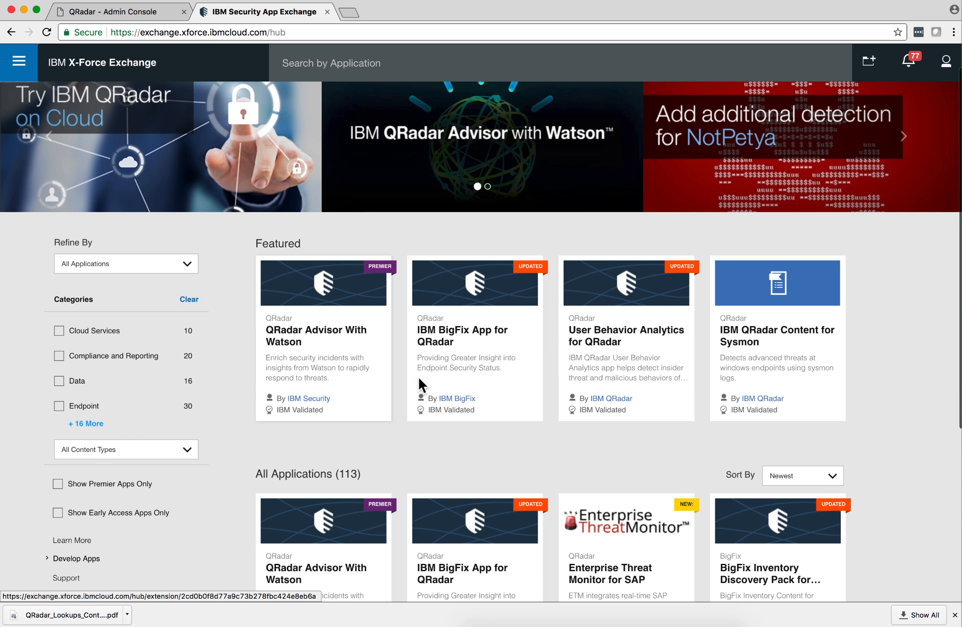
scroll(886, 306, "down", 3)
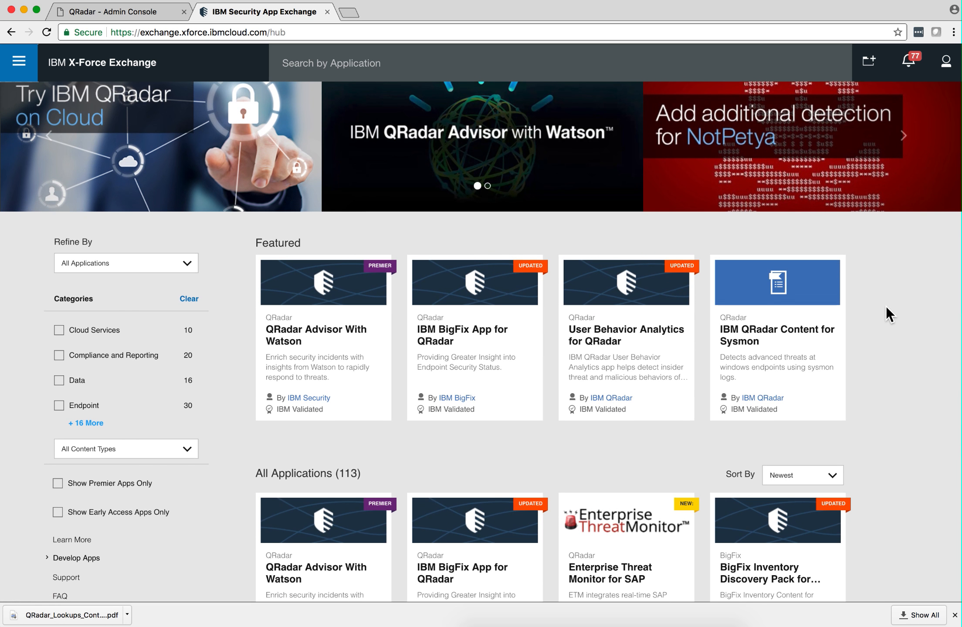
scroll(887, 308, "down", 10)
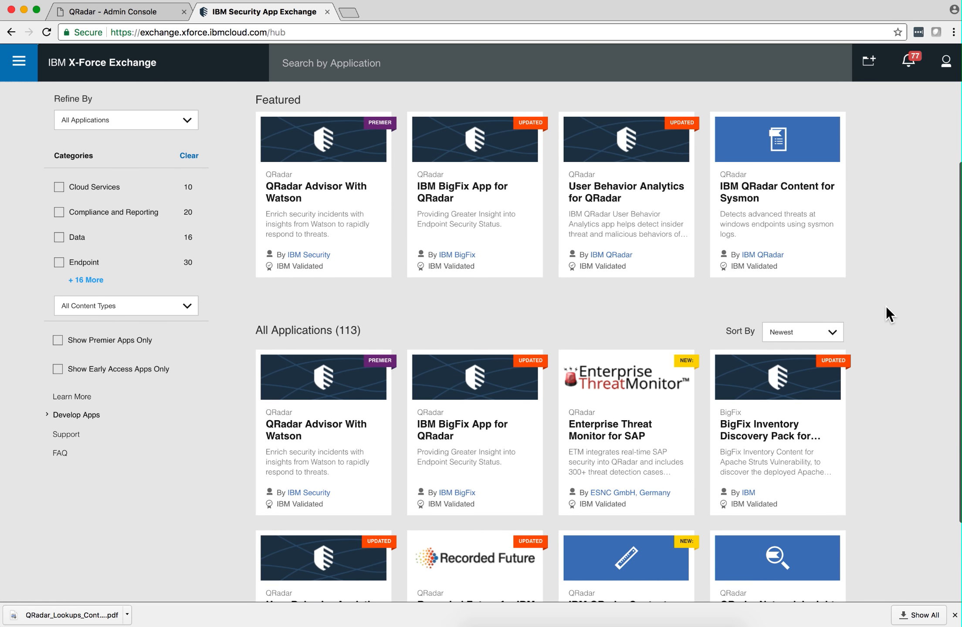
scroll(886, 306, "down", 15)
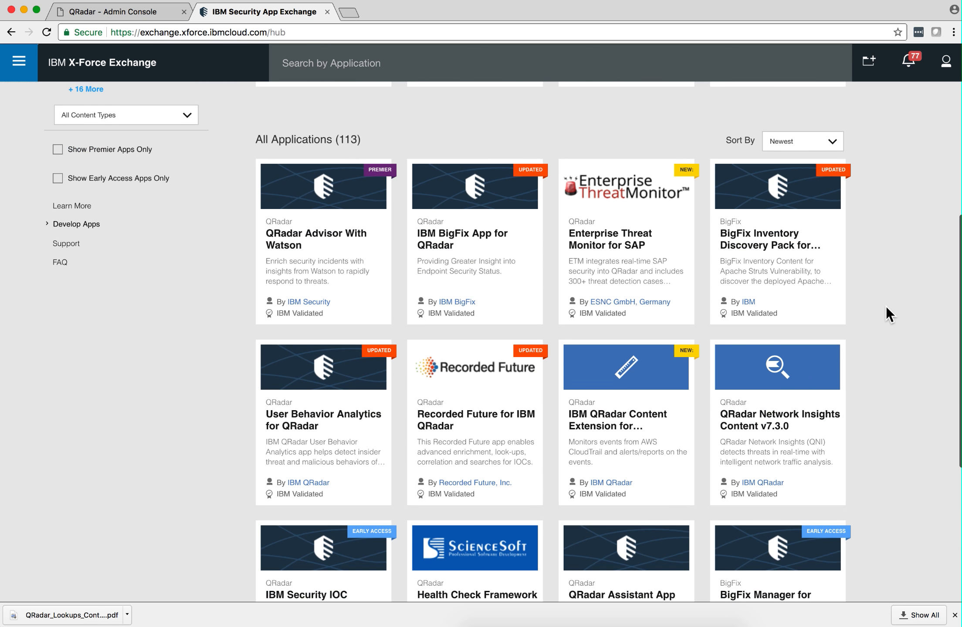
scroll(886, 306, "down", 10)
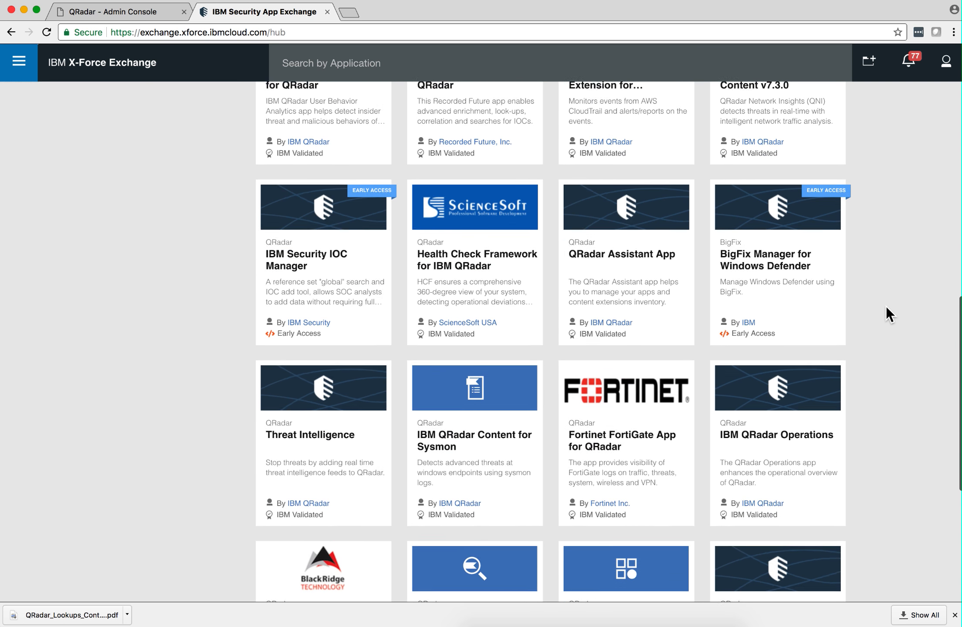
scroll(887, 306, "down", 10)
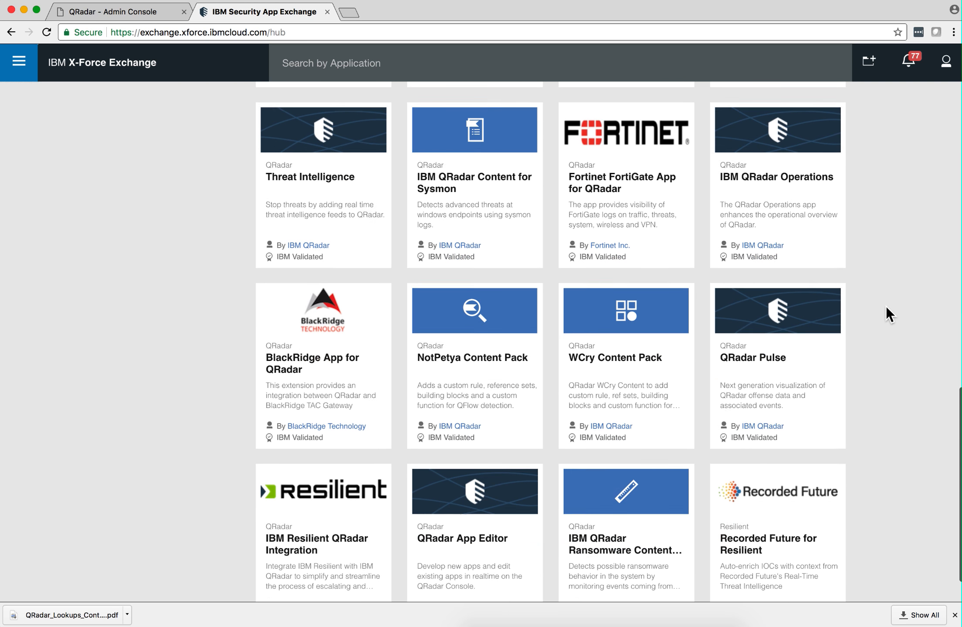
scroll(886, 306, "down", 10)
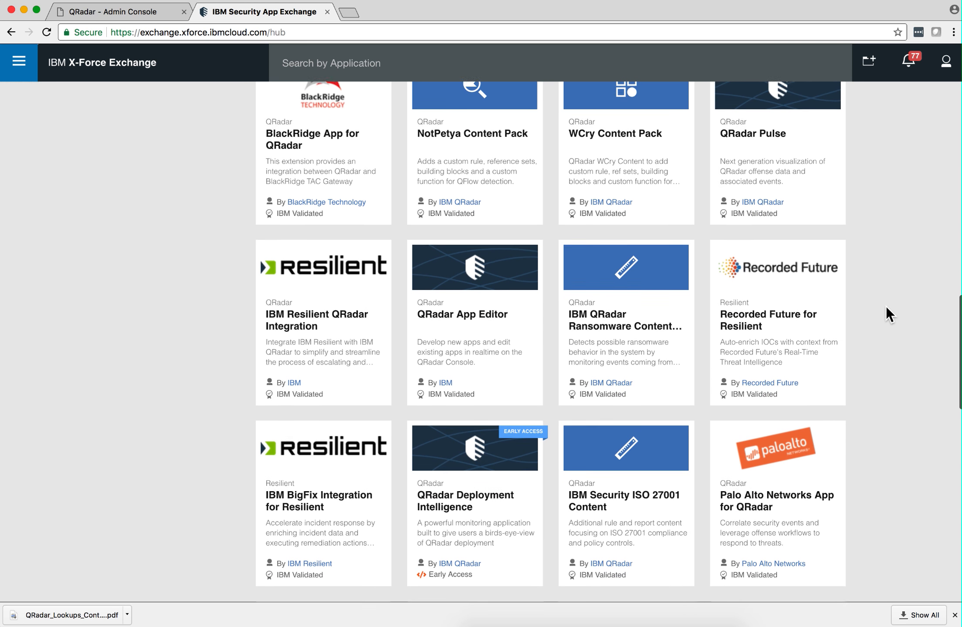
scroll(886, 306, "down", 15)
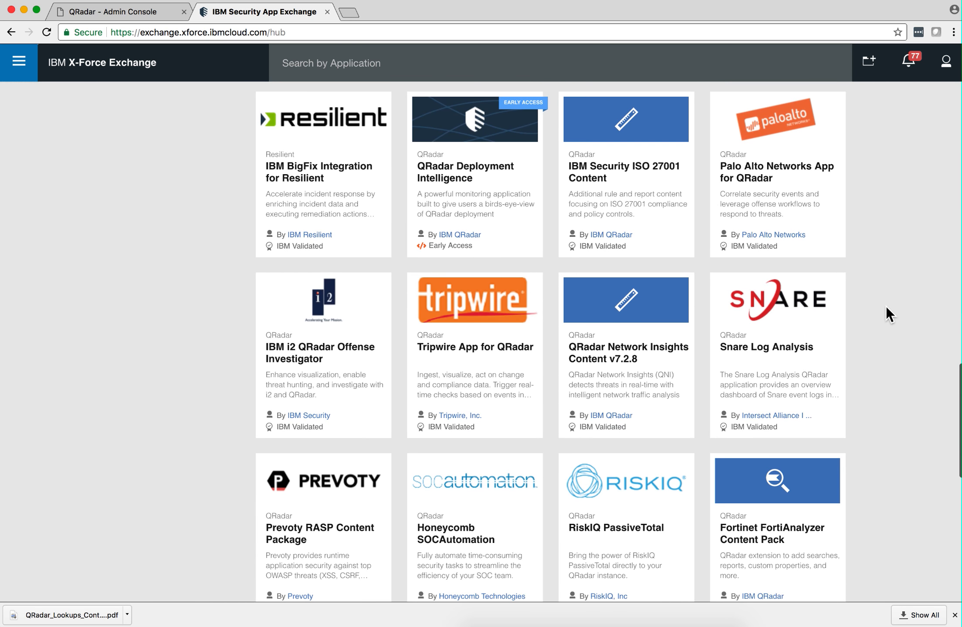
scroll(887, 306, "down", 9)
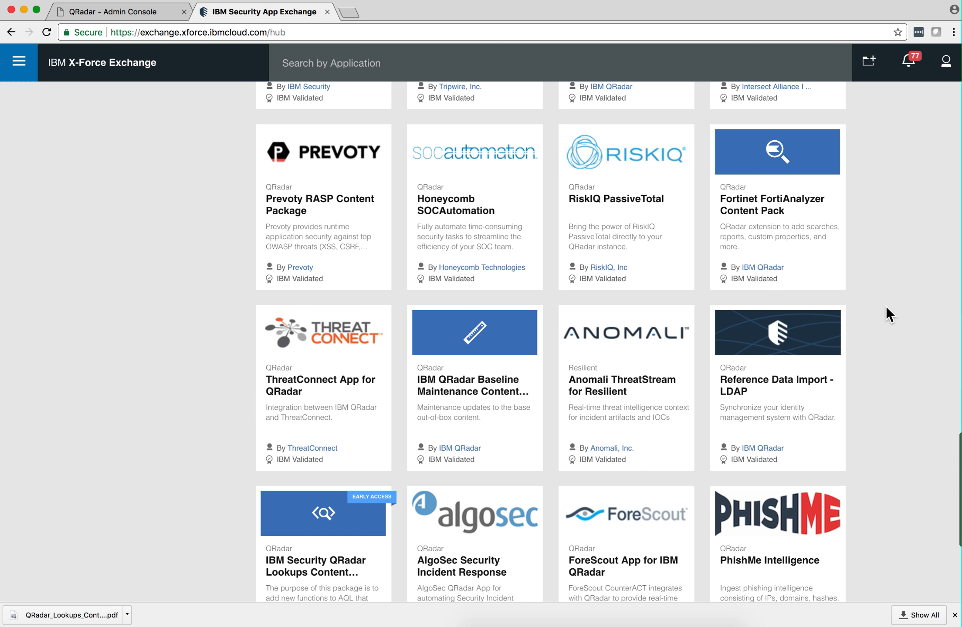
scroll(886, 306, "down", 7)
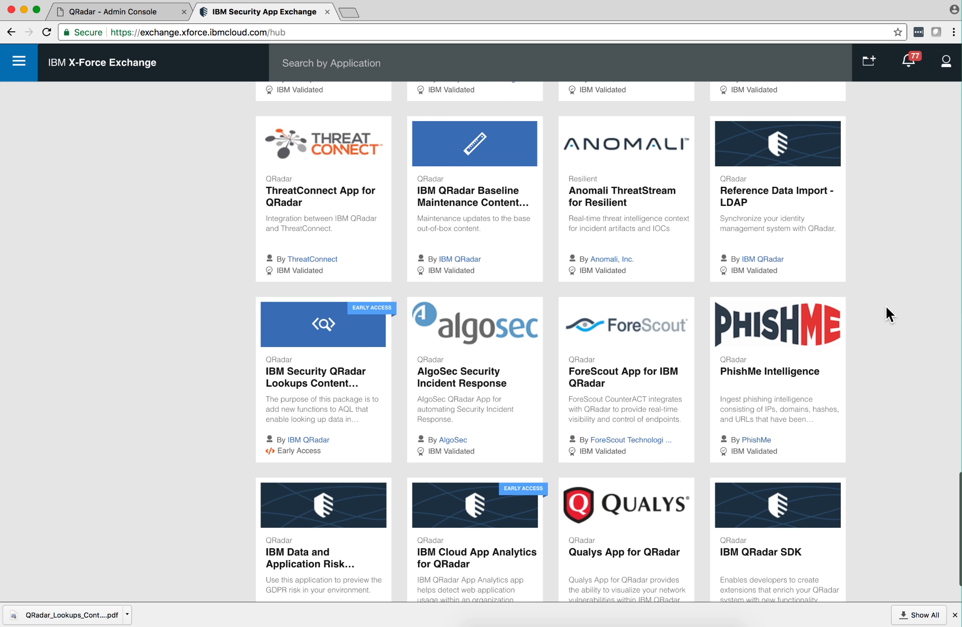
scroll(887, 306, "down", 6)
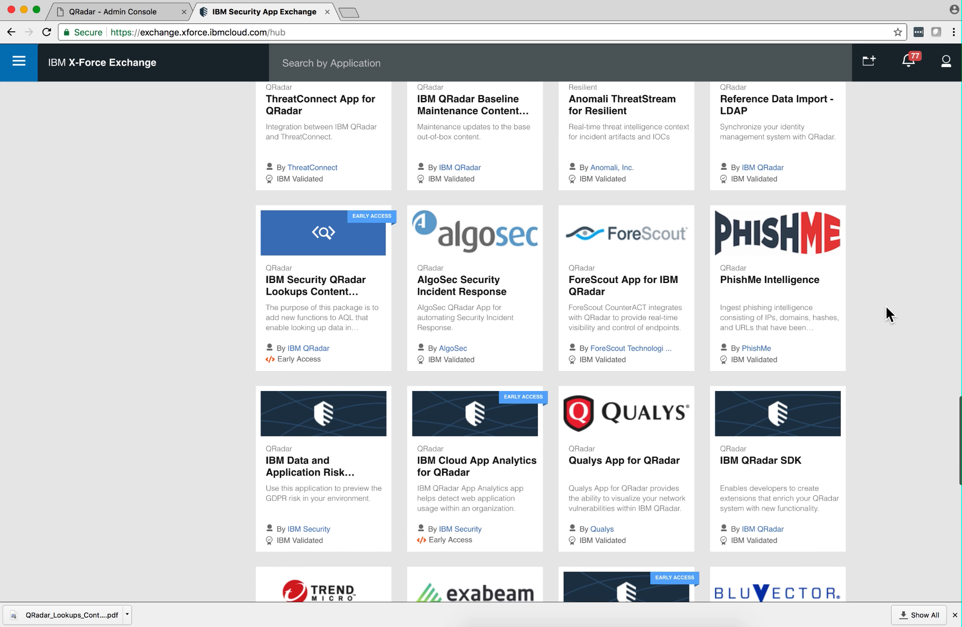
scroll(886, 306, "down", 12)
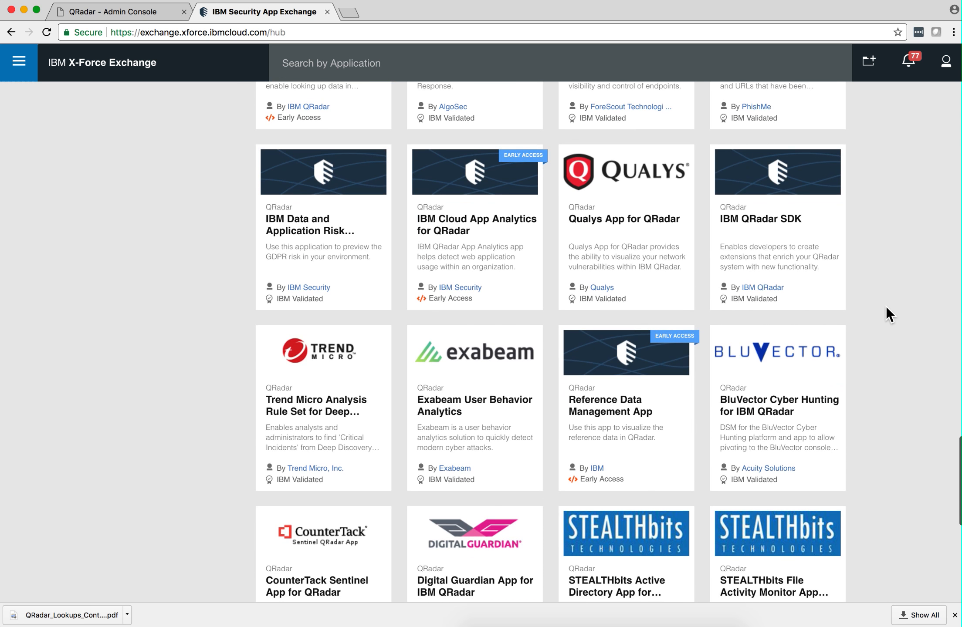
scroll(886, 306, "down", 12)
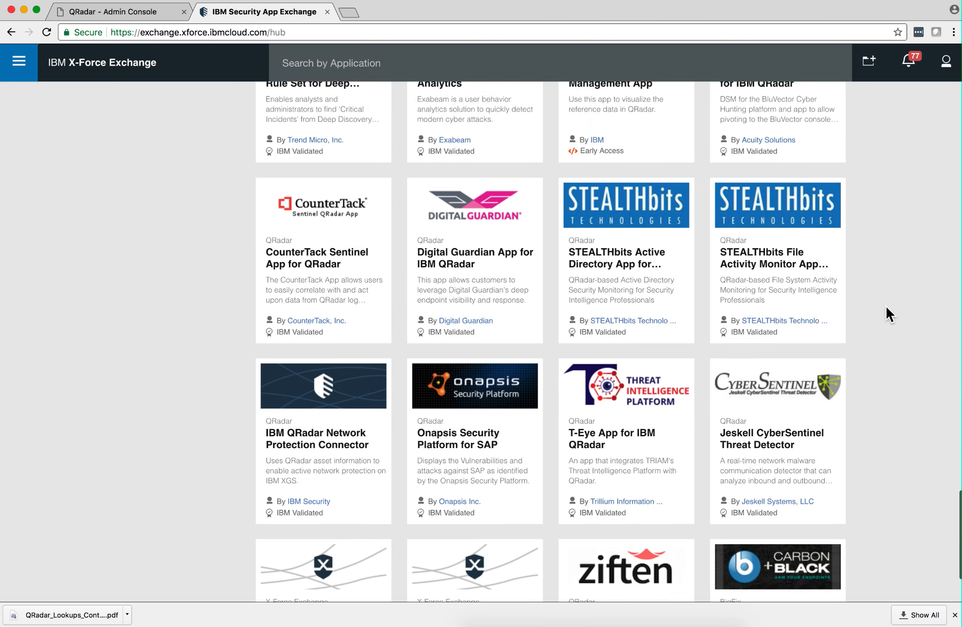
scroll(887, 305, "down", 13)
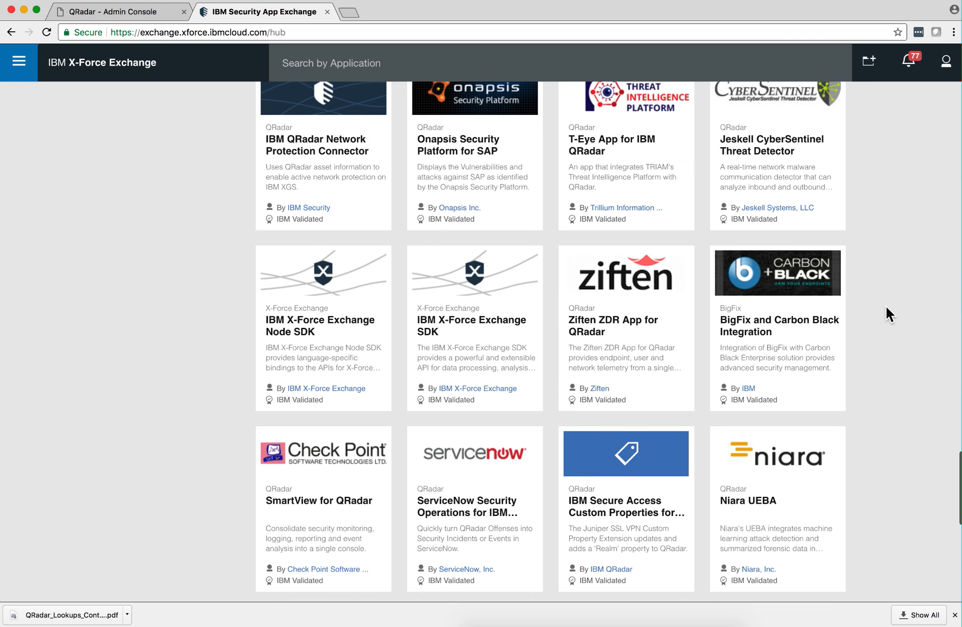
scroll(886, 306, "down", 11)
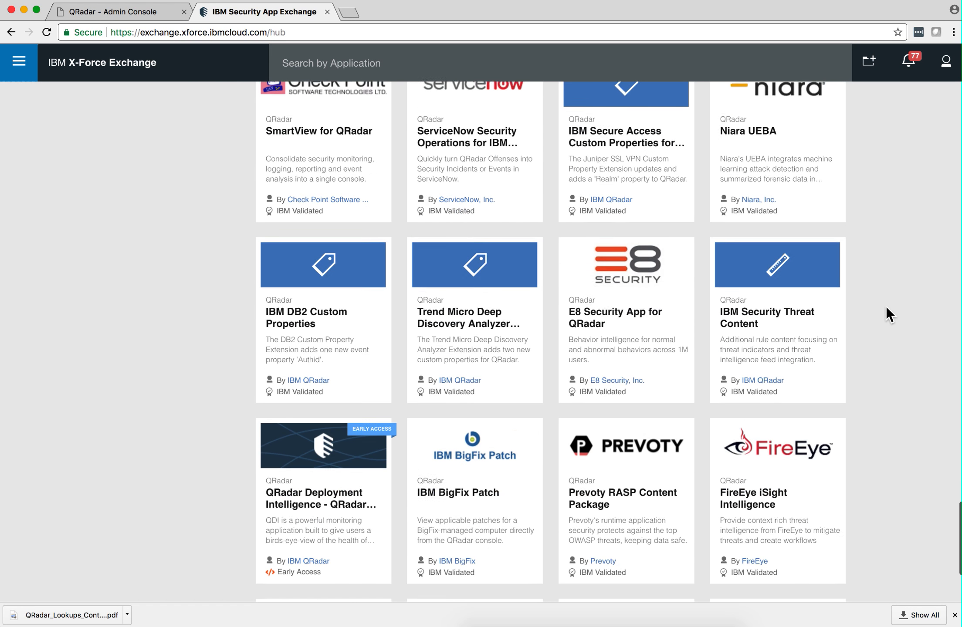
scroll(886, 306, "down", 3)
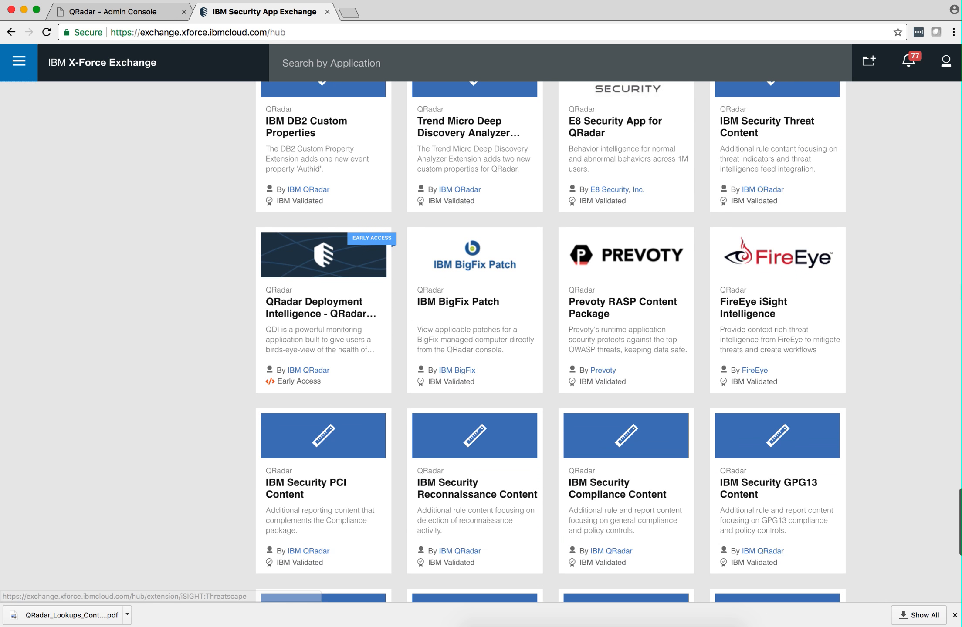
scroll(900, 305, "down", 12)
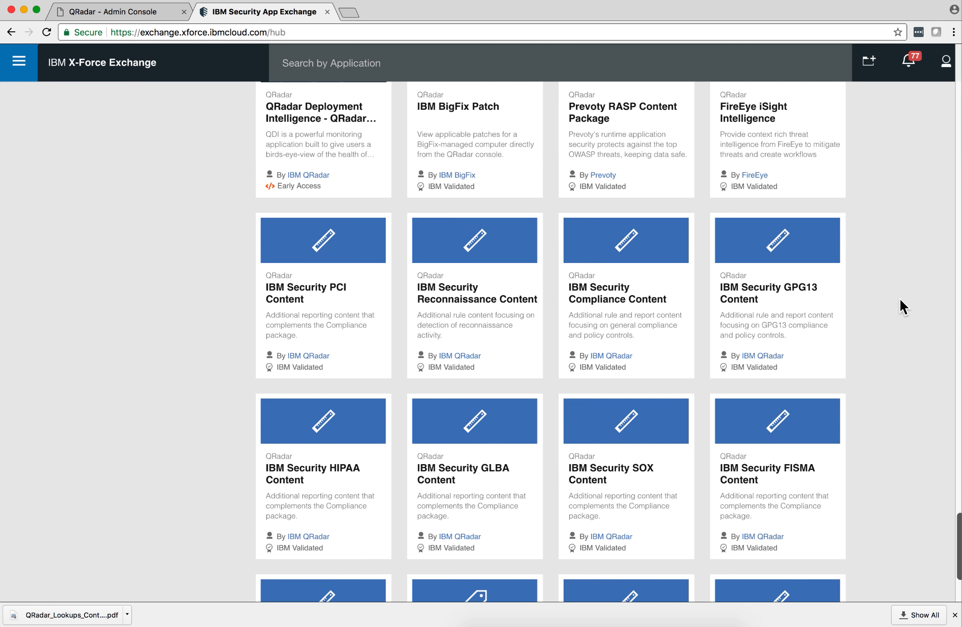
scroll(899, 299, "down", 2)
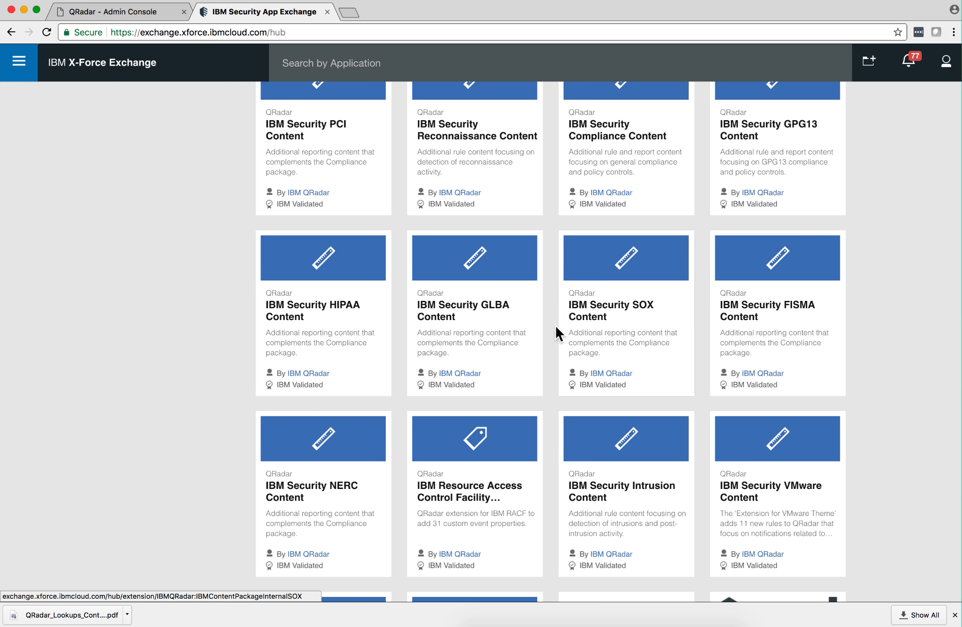
scroll(895, 299, "down", 6)
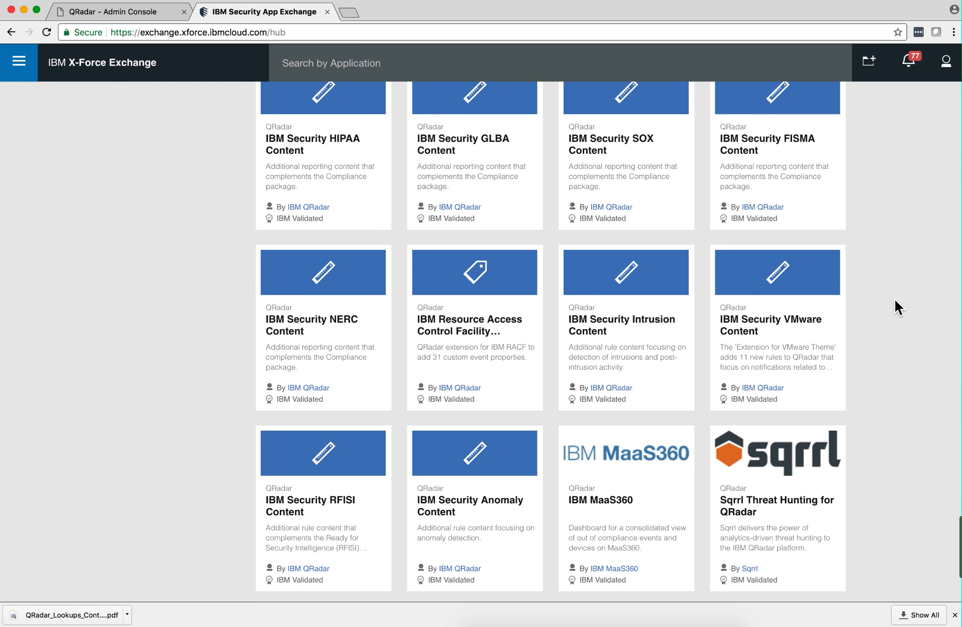
scroll(895, 300, "down", 14)
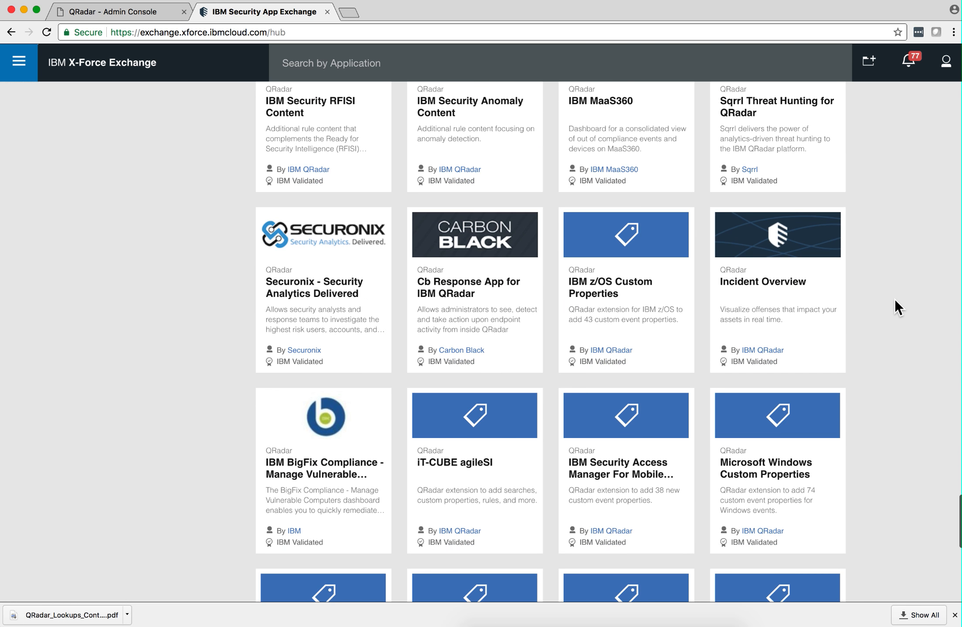
scroll(895, 299, "down", 10)
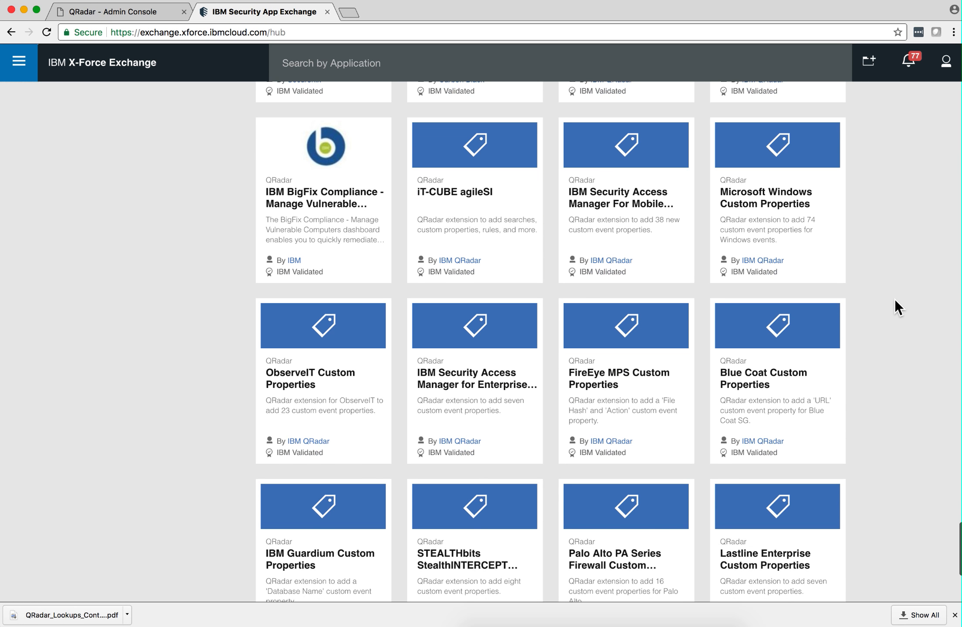
scroll(895, 300, "down", 20)
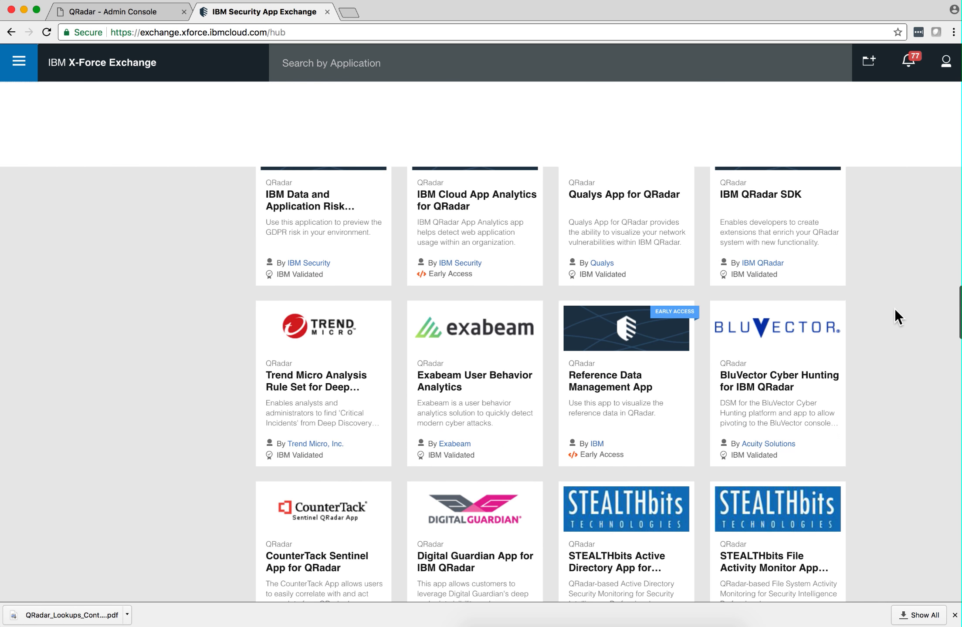
Open the featured IBM QRadar Content for Sysmon extension and download its package.
scroll(895, 308, "up", 20)
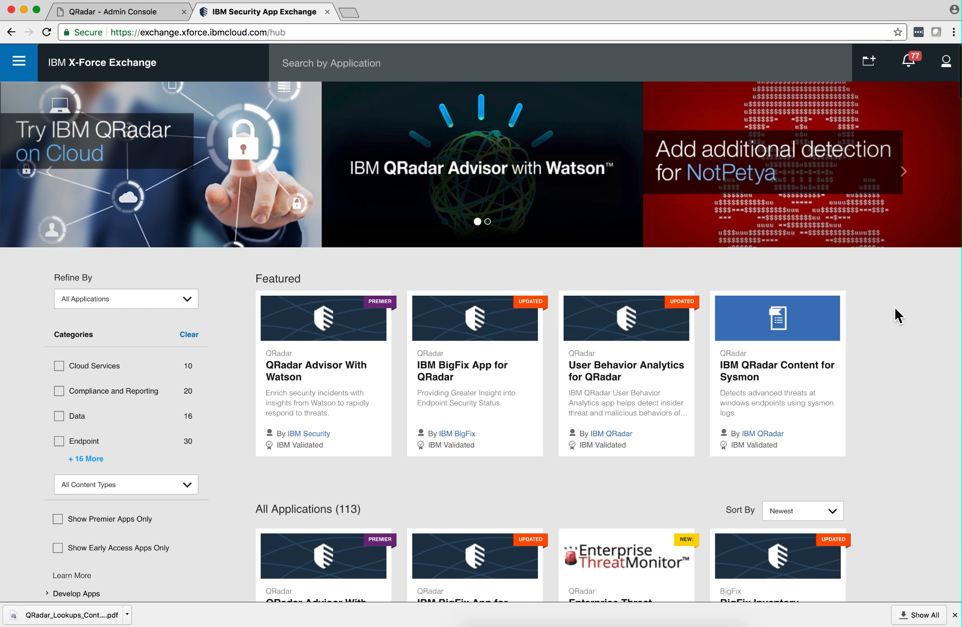
left_click(772, 398)
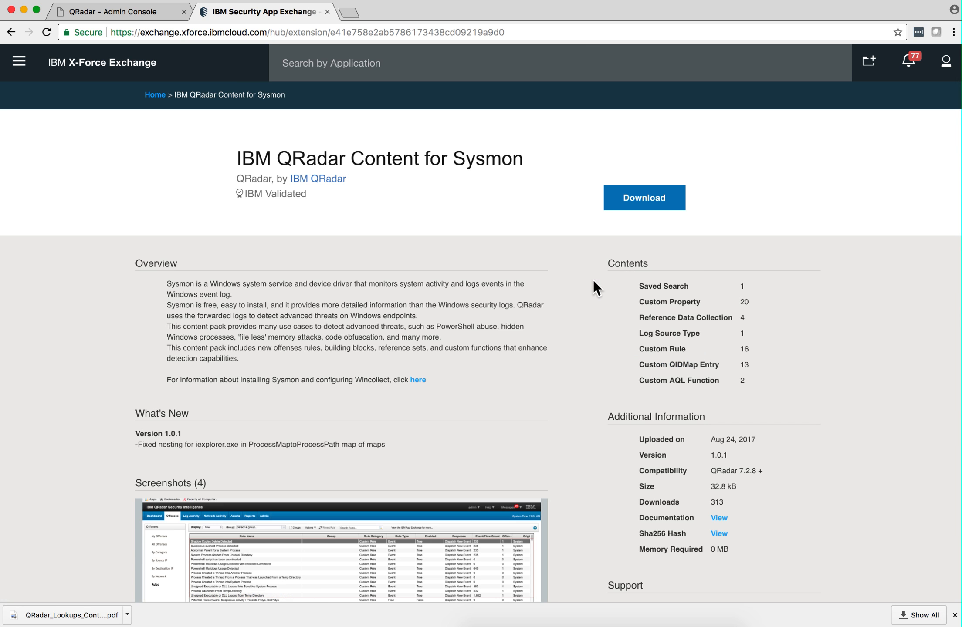
left_click(626, 204)
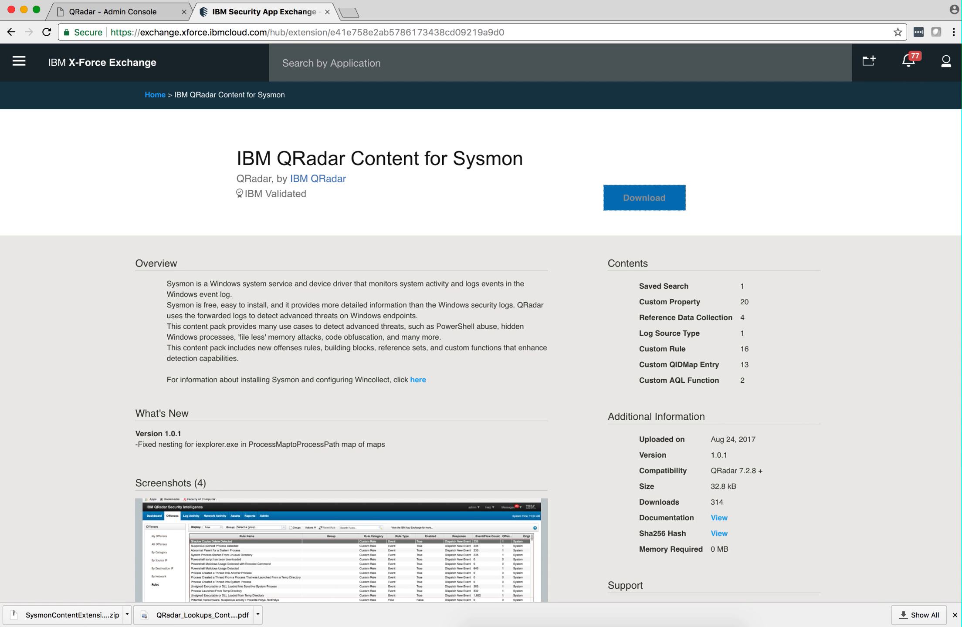
Open the Sysmon extension's documentation and review its use case videos and the table of included rules, building blocks, custom properties, functions and reference sets.
left_click(719, 519)
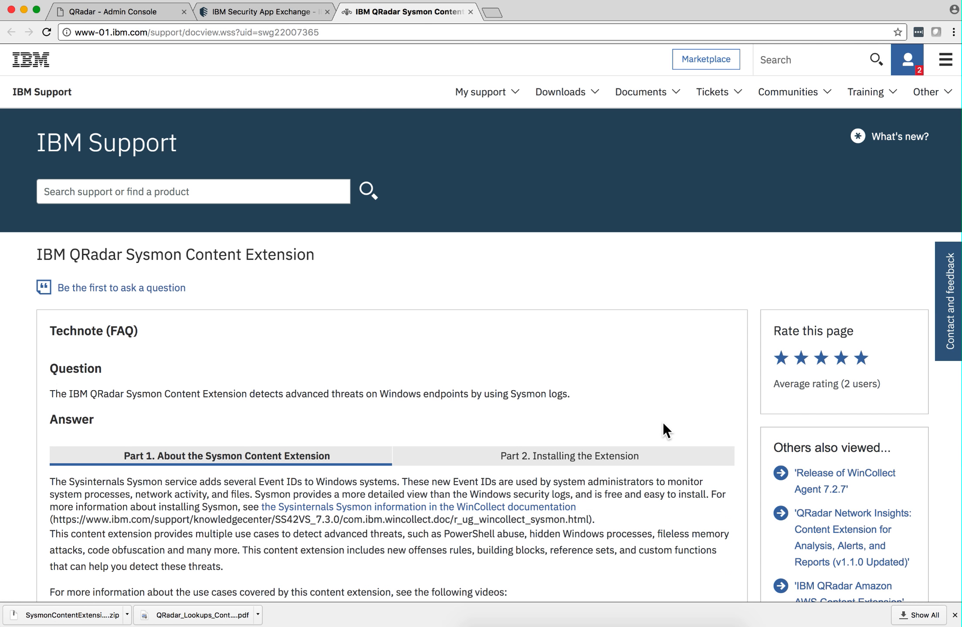
scroll(655, 414, "down", 3)
scroll(655, 415, "down", 3)
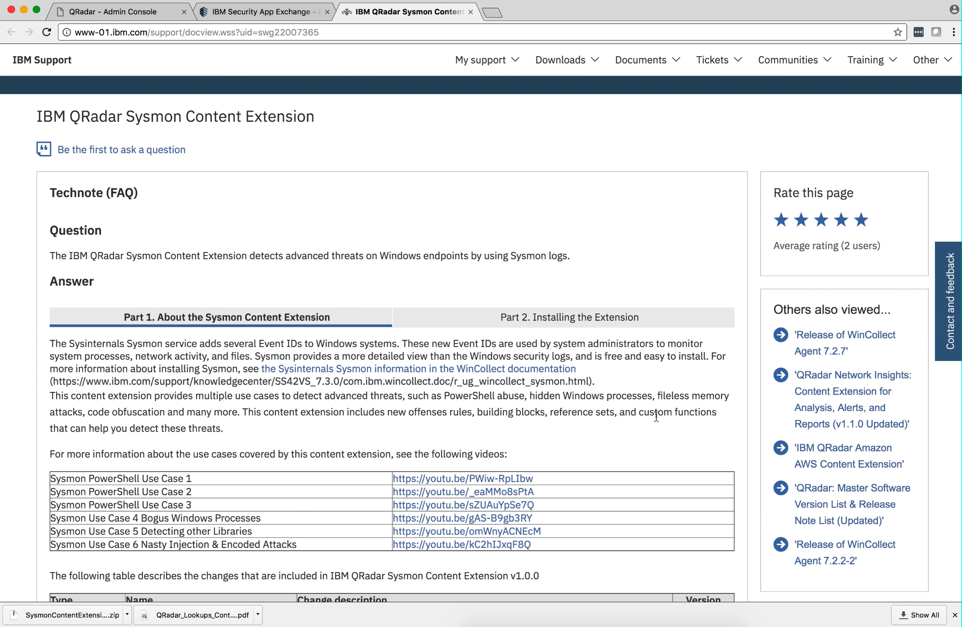
scroll(656, 418, "down", 5)
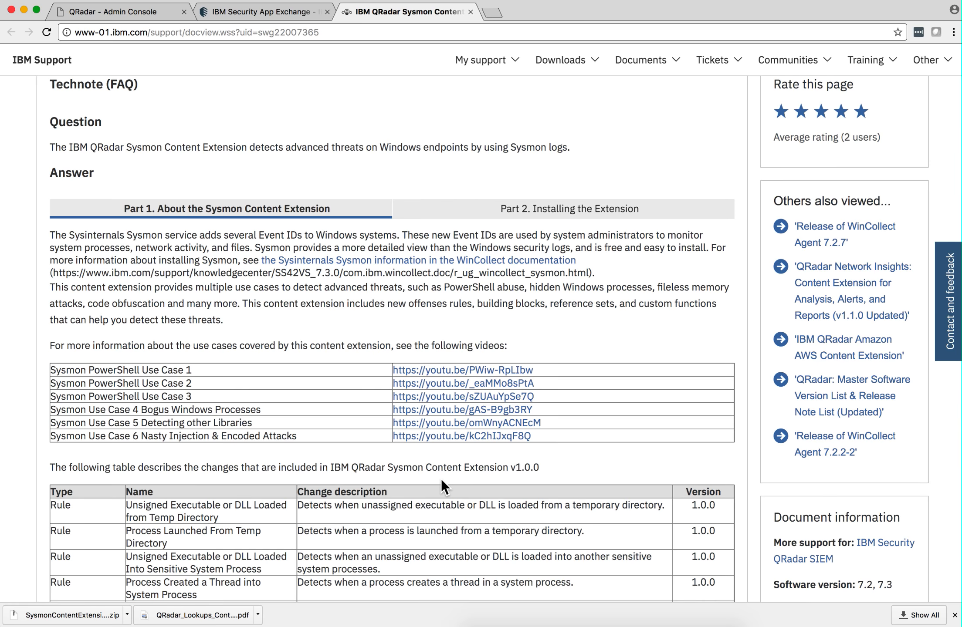
scroll(441, 480, "down", 6)
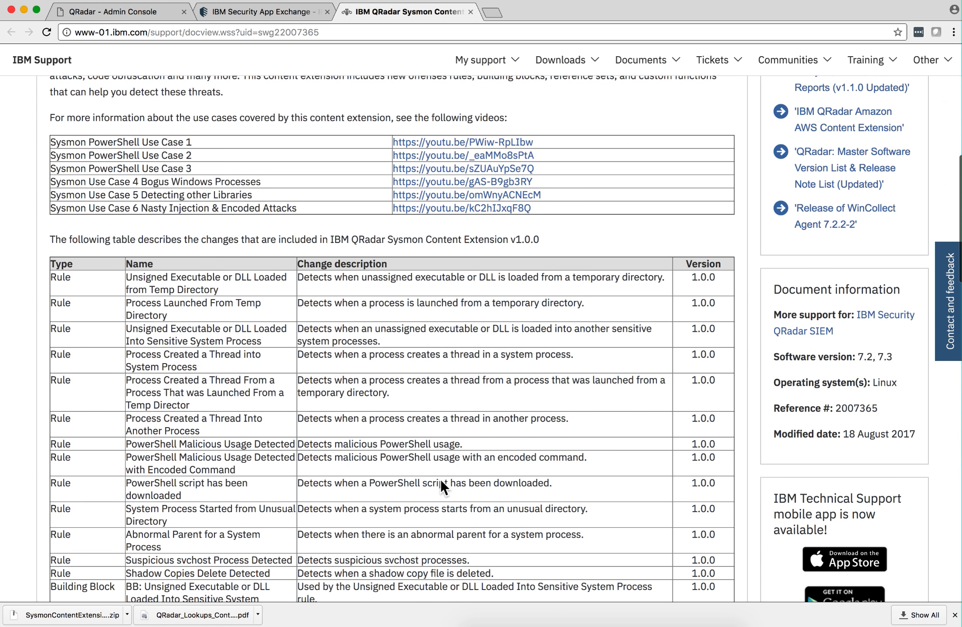
scroll(440, 480, "down", 3)
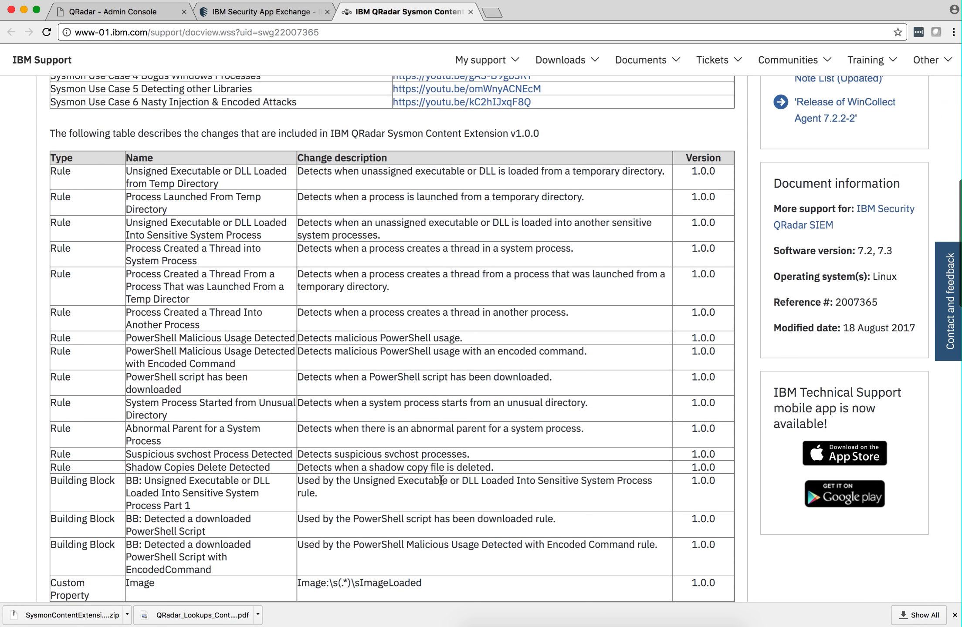
scroll(441, 480, "down", 1)
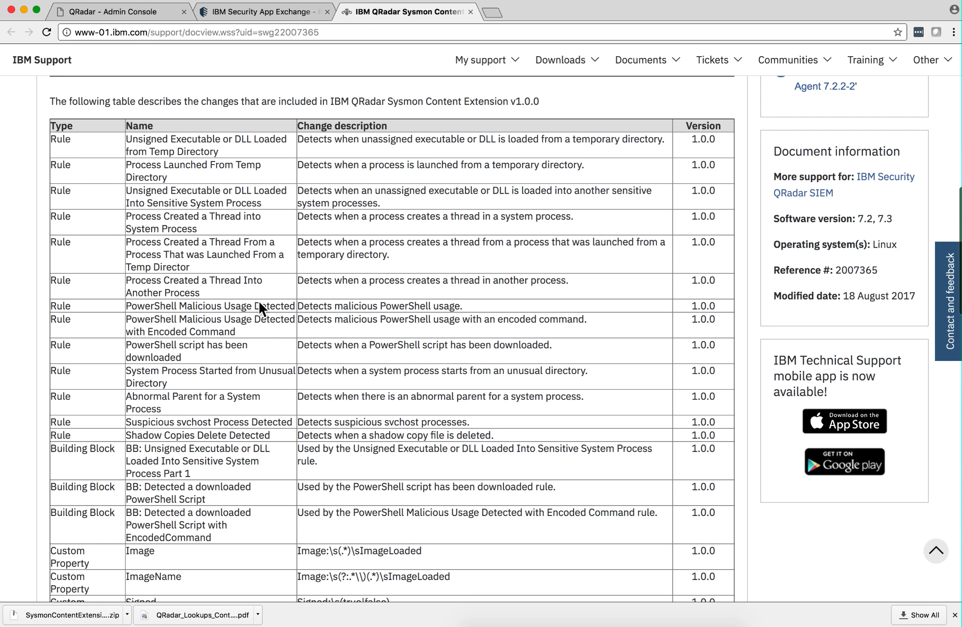
scroll(255, 383, "down", 3)
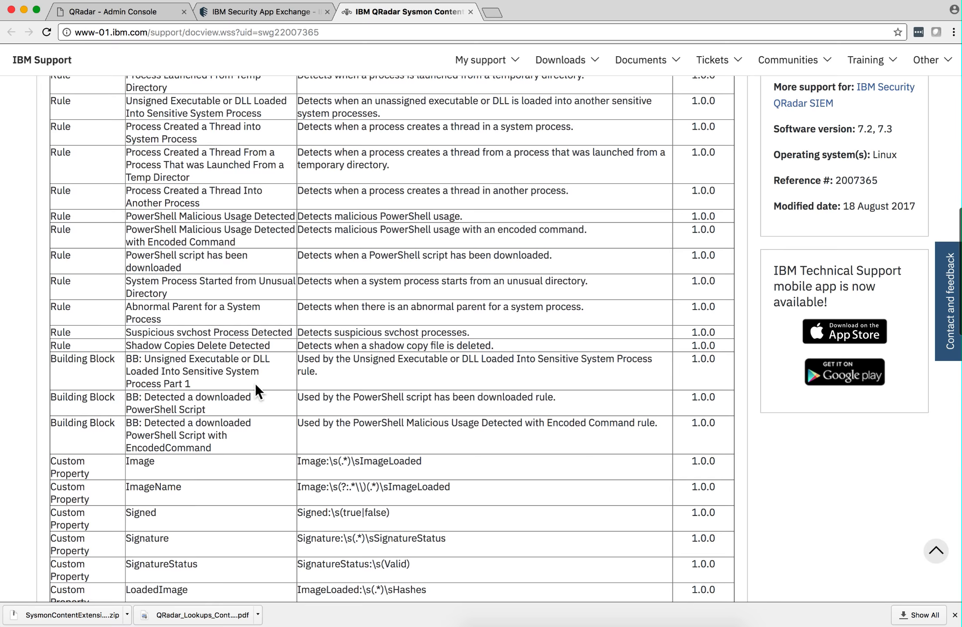
scroll(255, 384, "down", 5)
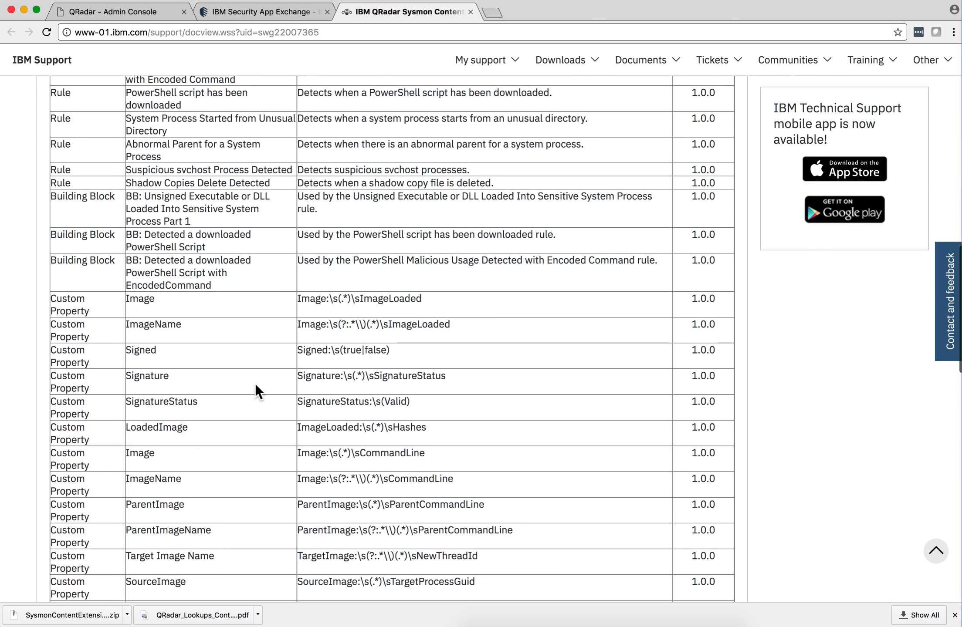
scroll(256, 385, "down", 4)
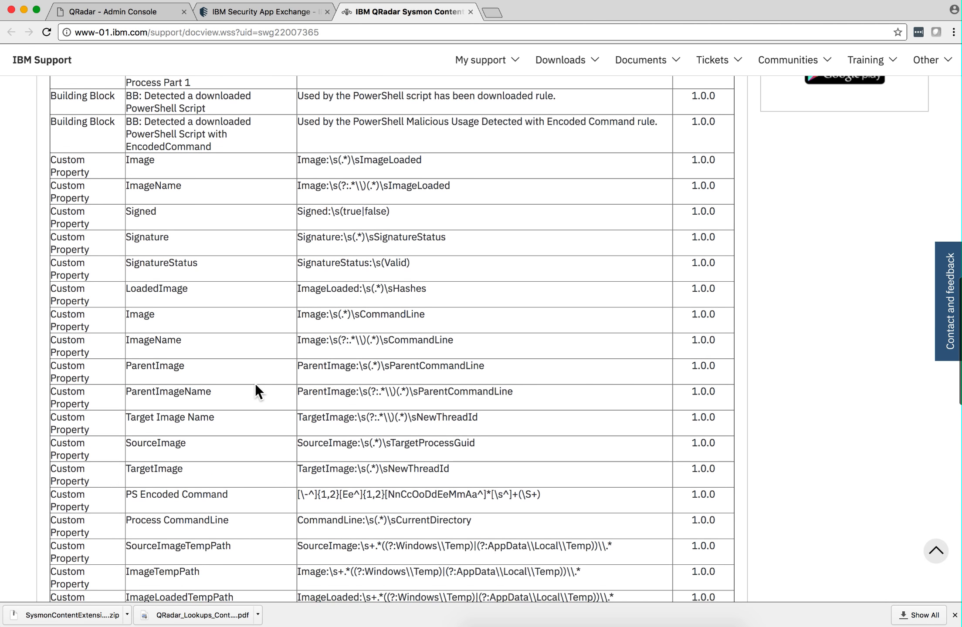
scroll(256, 385, "down", 13)
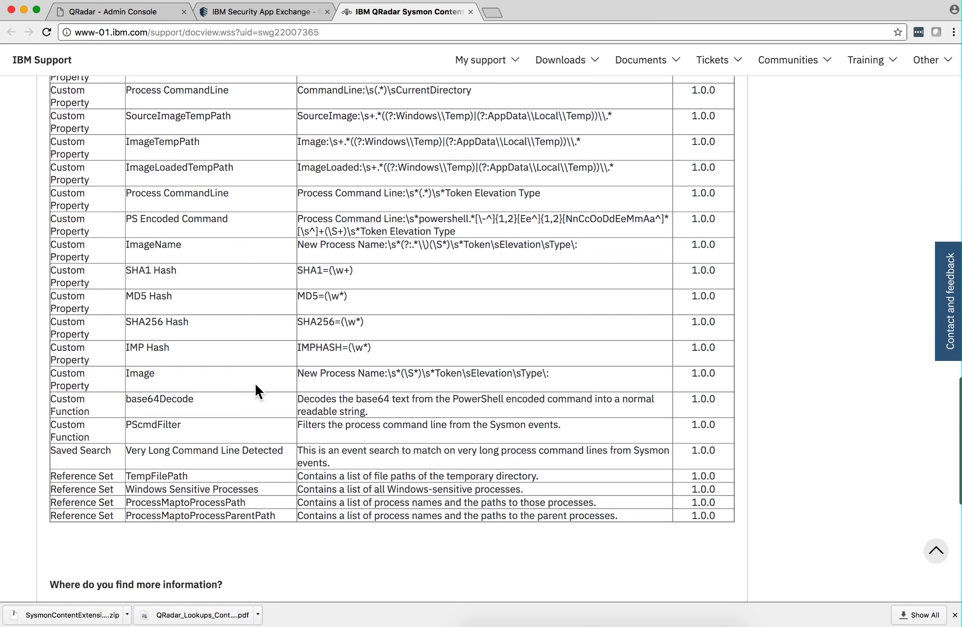
Finish reading the Sysmon extension's documentation, close it along with the App Exchange page, and return to the QRadar Admin console.
scroll(256, 385, "down", 5)
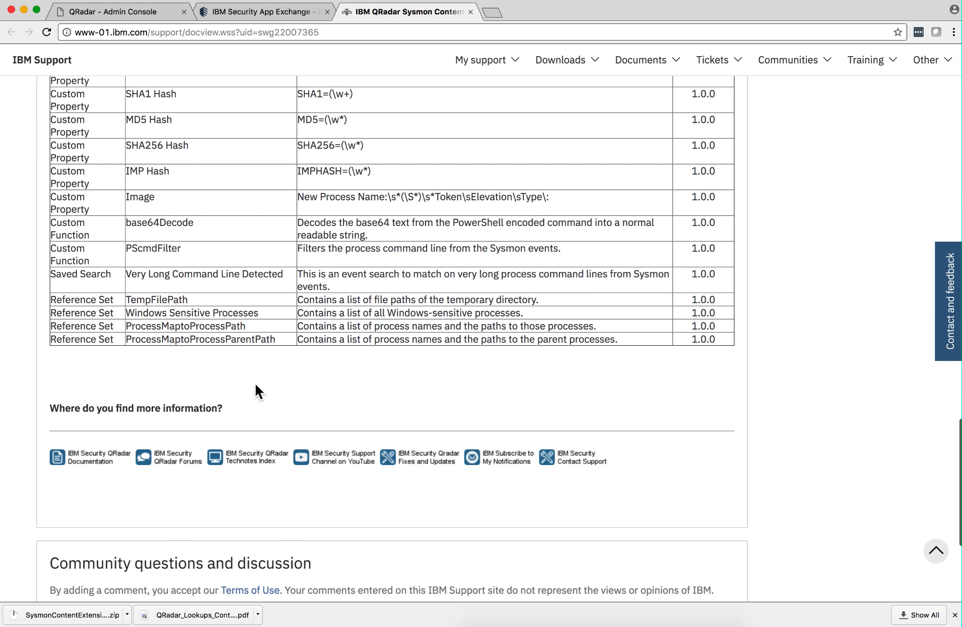
scroll(255, 383, "up", 20)
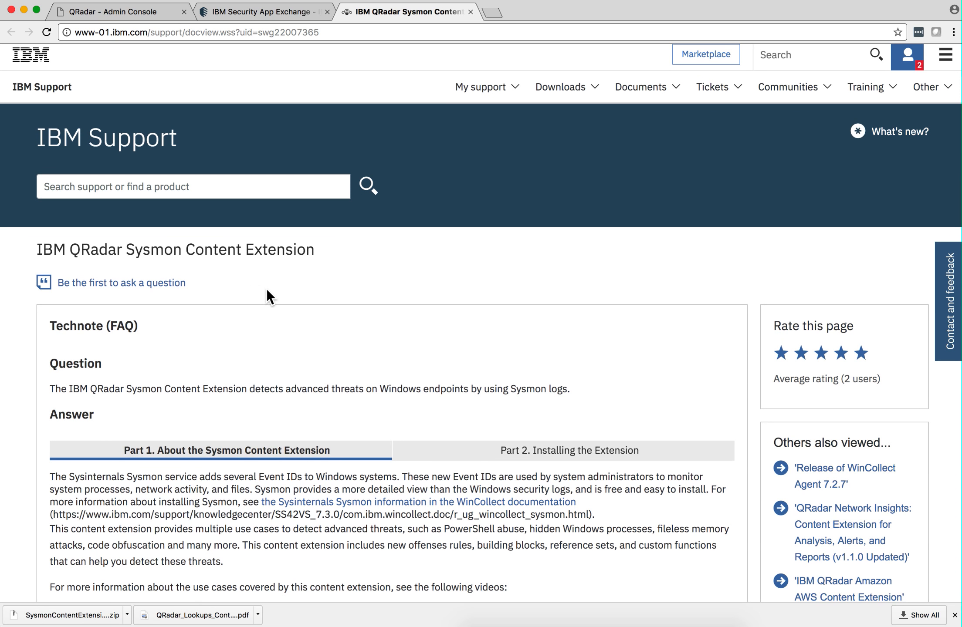
left_click(470, 12)
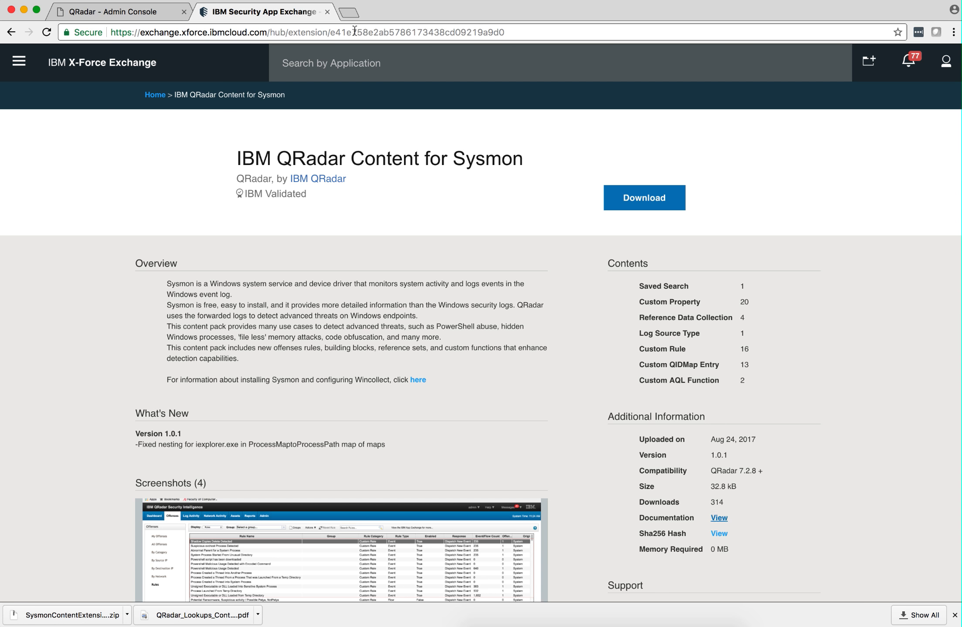
left_click(328, 12)
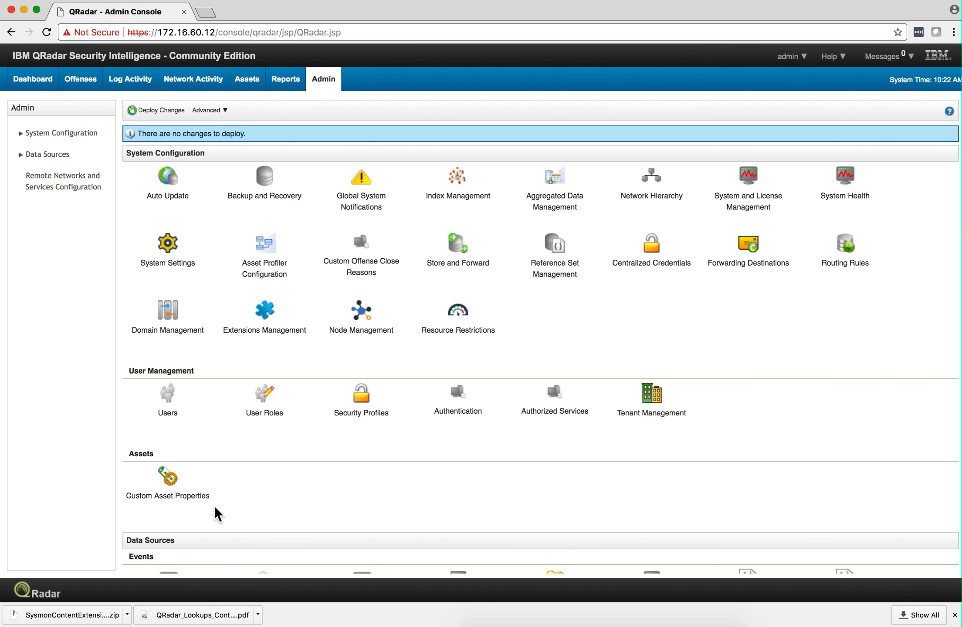
Add SysmonContentExtension-1.0.1.zip from the Downloads folder in Extensions Management without installing it immediately.
left_click(263, 308)
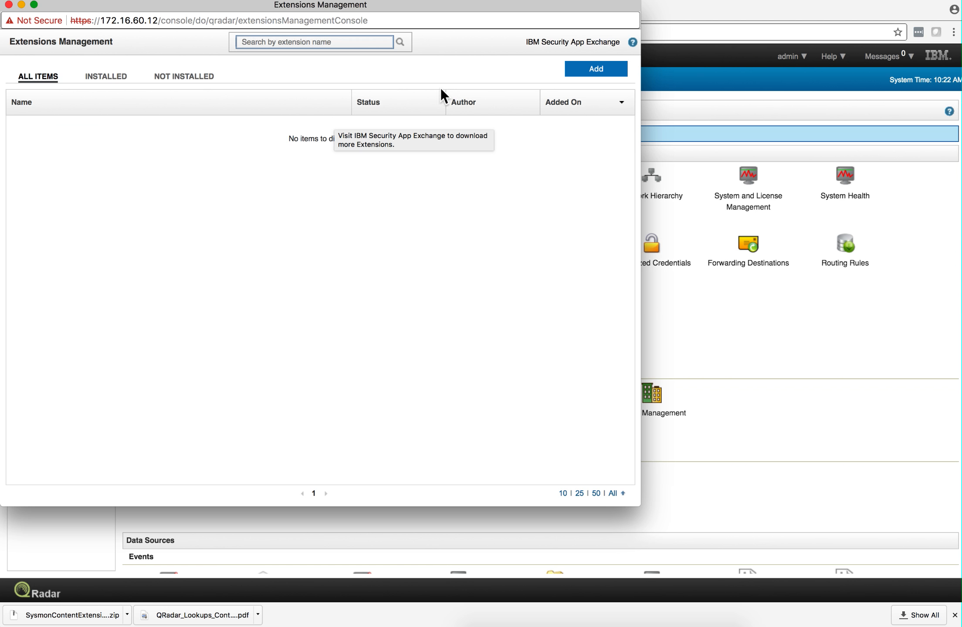
left_click(588, 72)
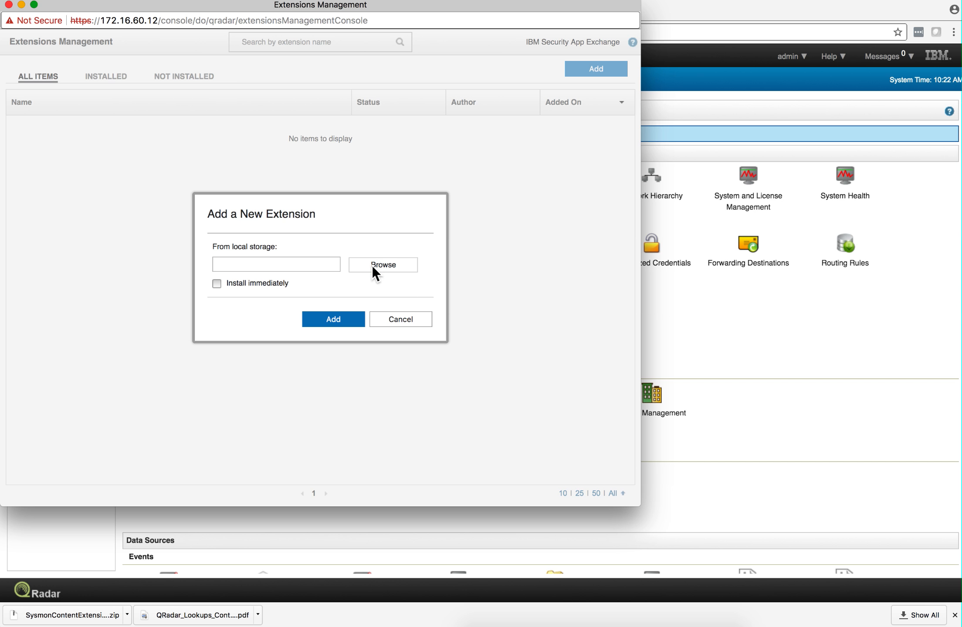
left_click(374, 266)
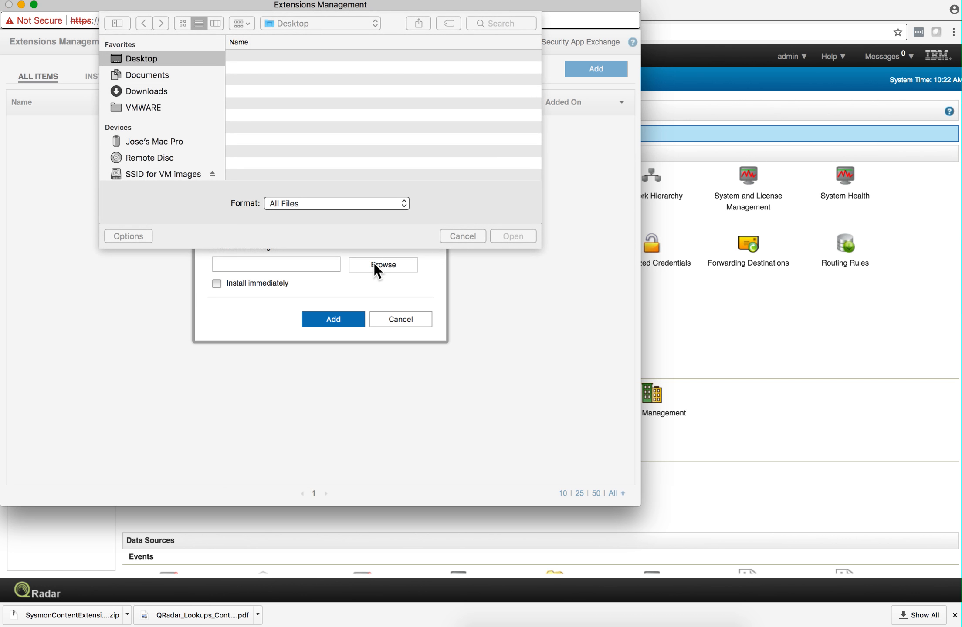
left_click(135, 90)
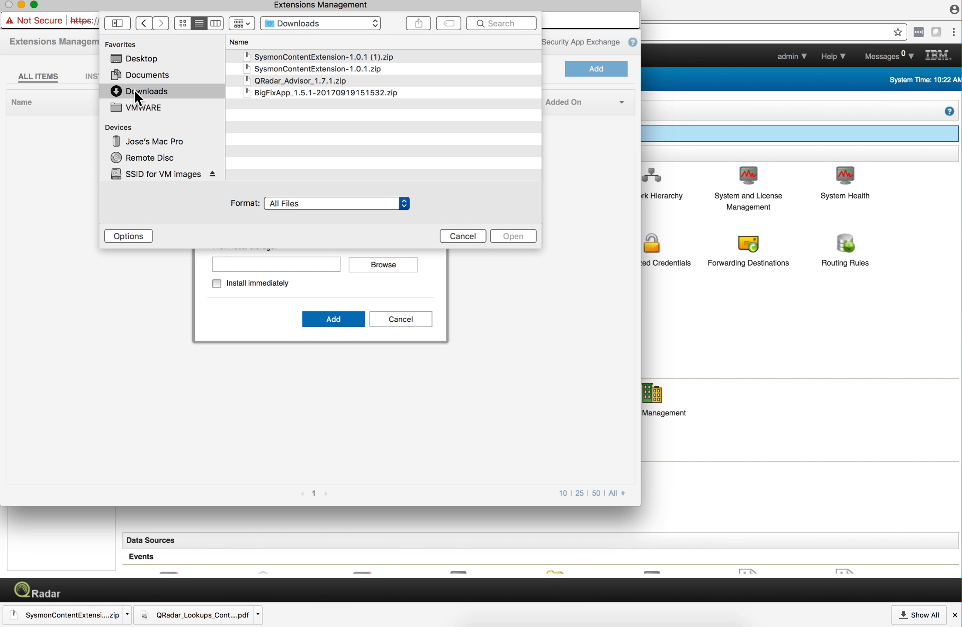
left_click(290, 69)
key("Return")
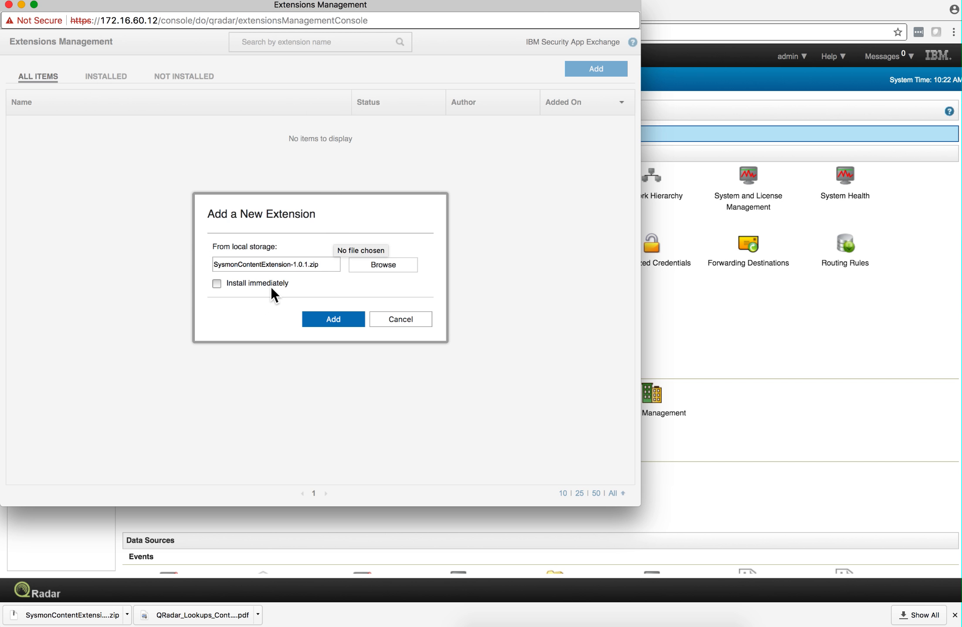
left_click(336, 315)
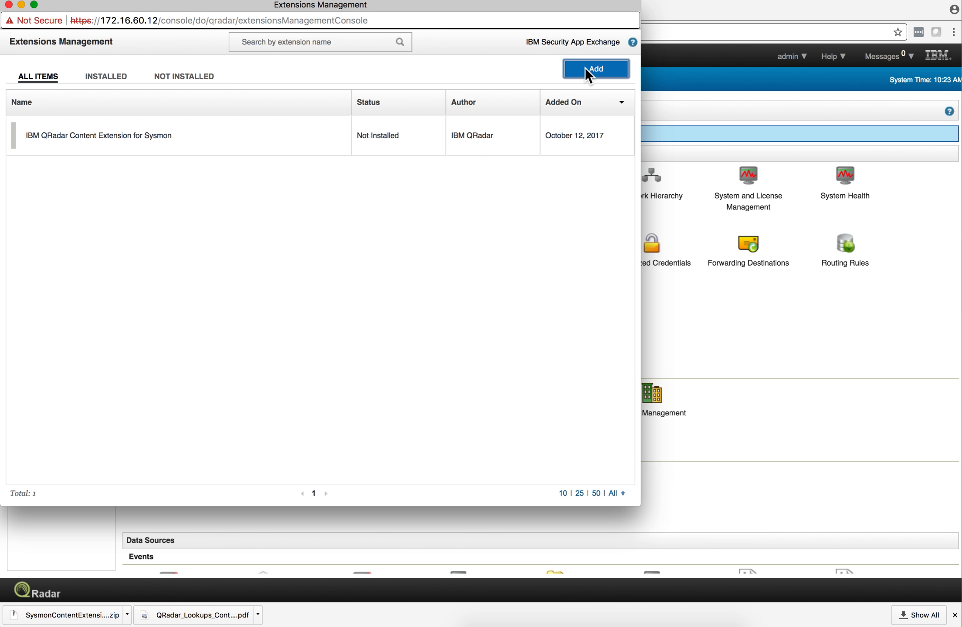
Install the IBM QRadar Content Extension for Sysmon with the Overwrite option, after reviewing its list of system changes.
left_click(287, 142)
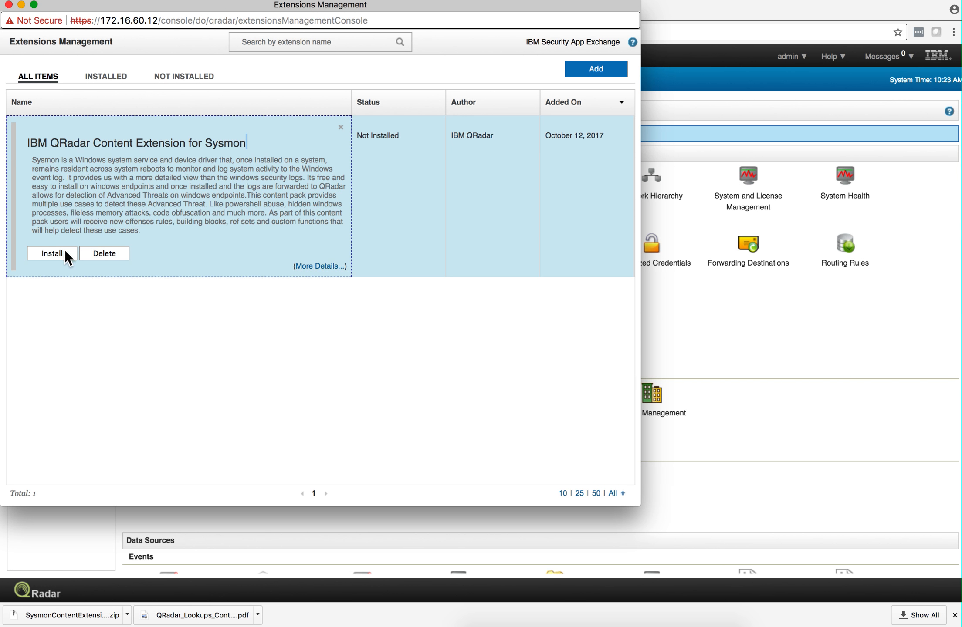
left_click(58, 252)
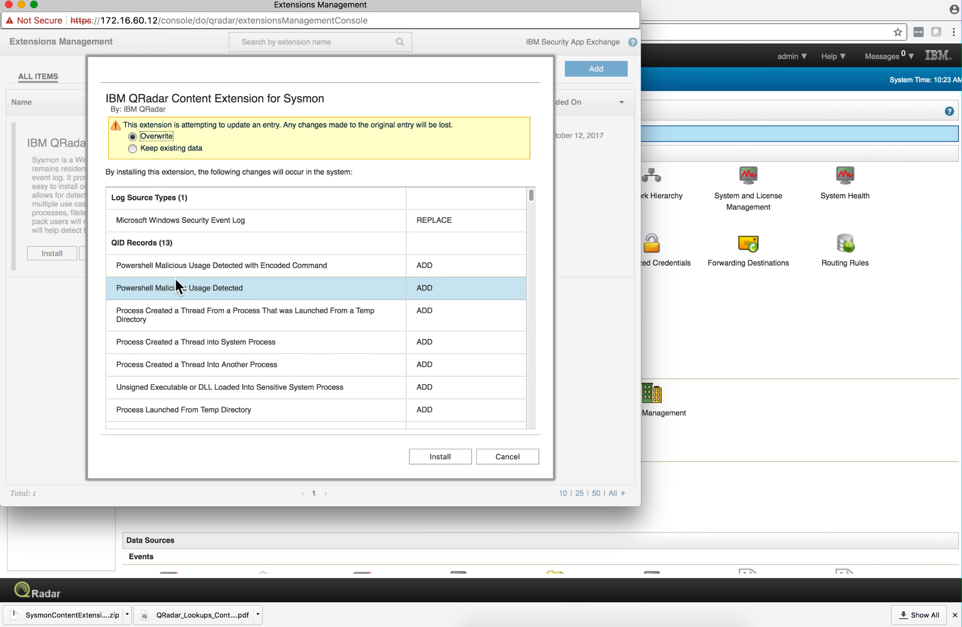
scroll(176, 281, "down", 5)
scroll(175, 281, "down", 8)
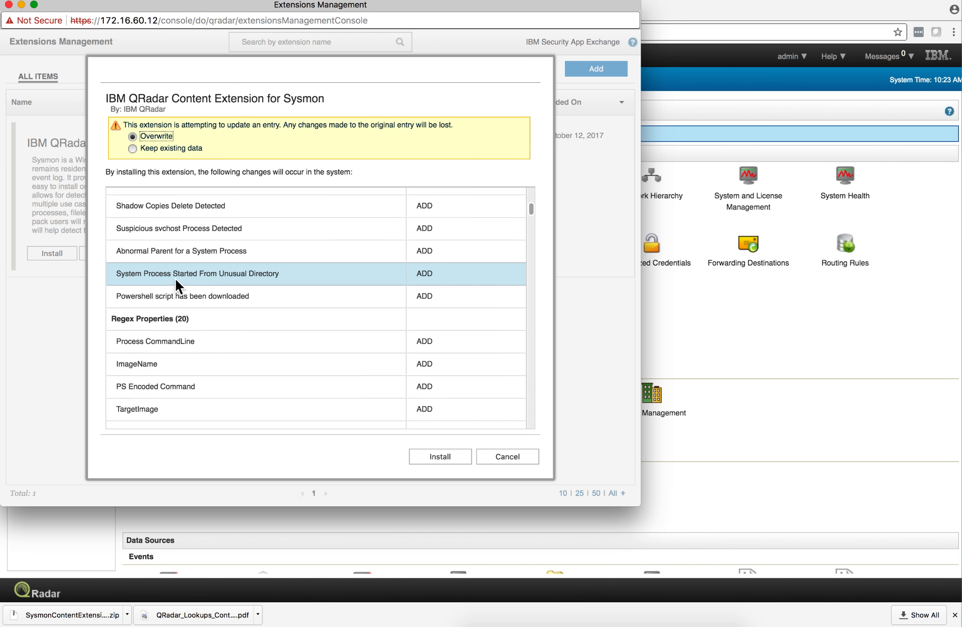
scroll(264, 353, "down", 10)
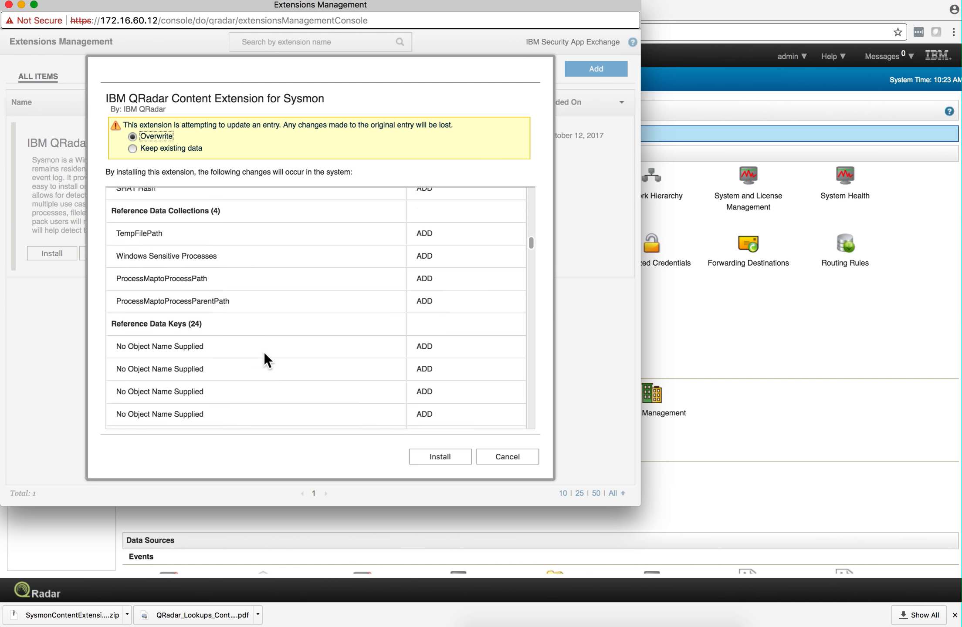
left_click(437, 455)
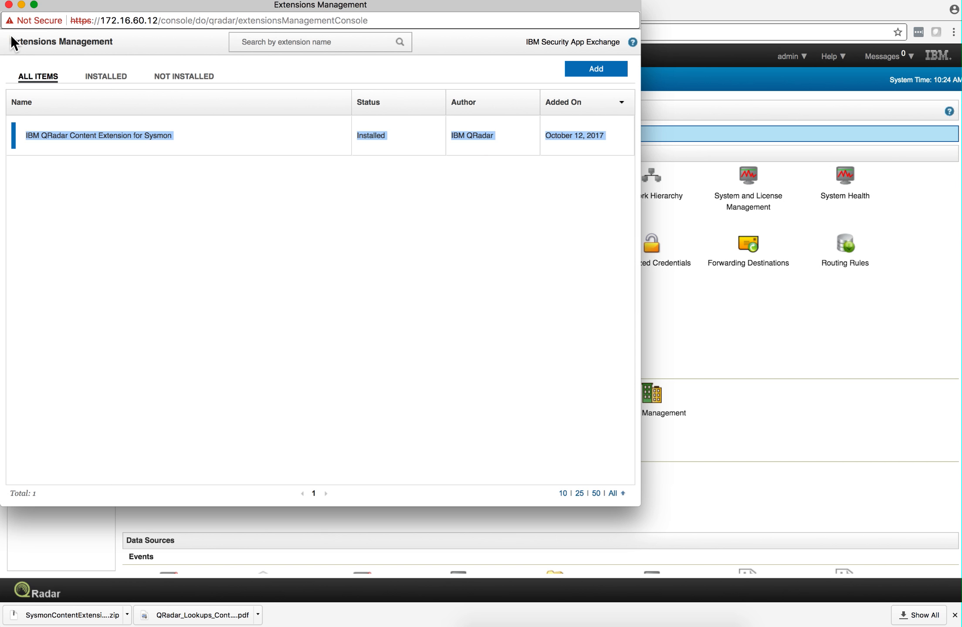
Close Extensions Management and display the offense rules sorted by modification date, newest first.
left_click(9, 5)
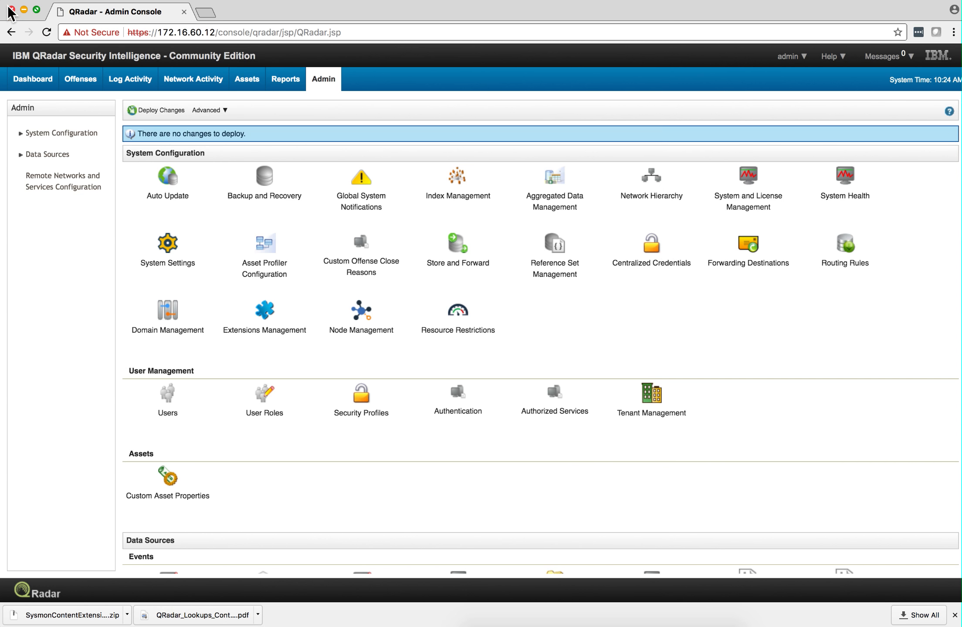
left_click(73, 80)
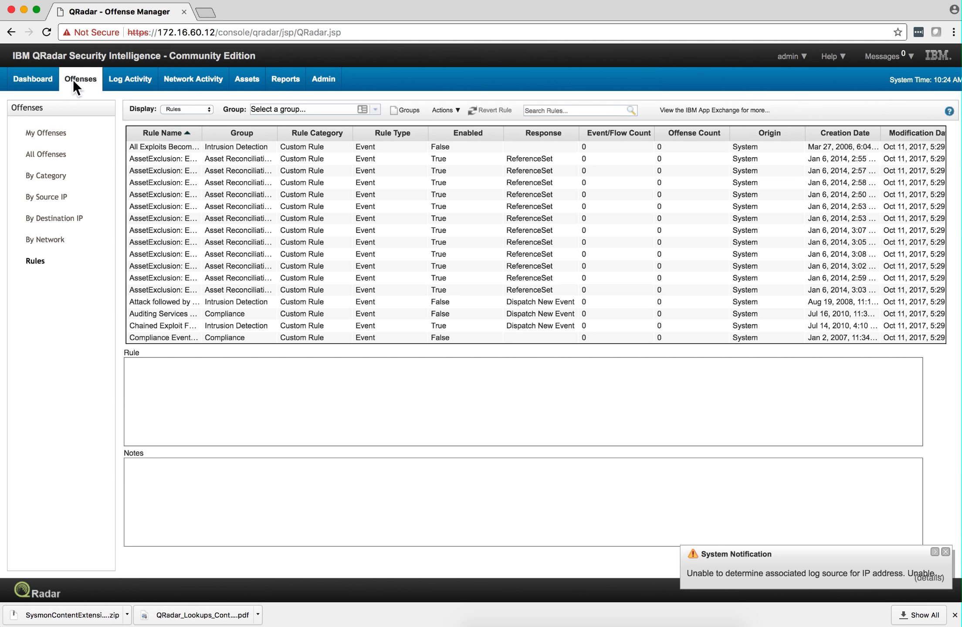
left_click(37, 264)
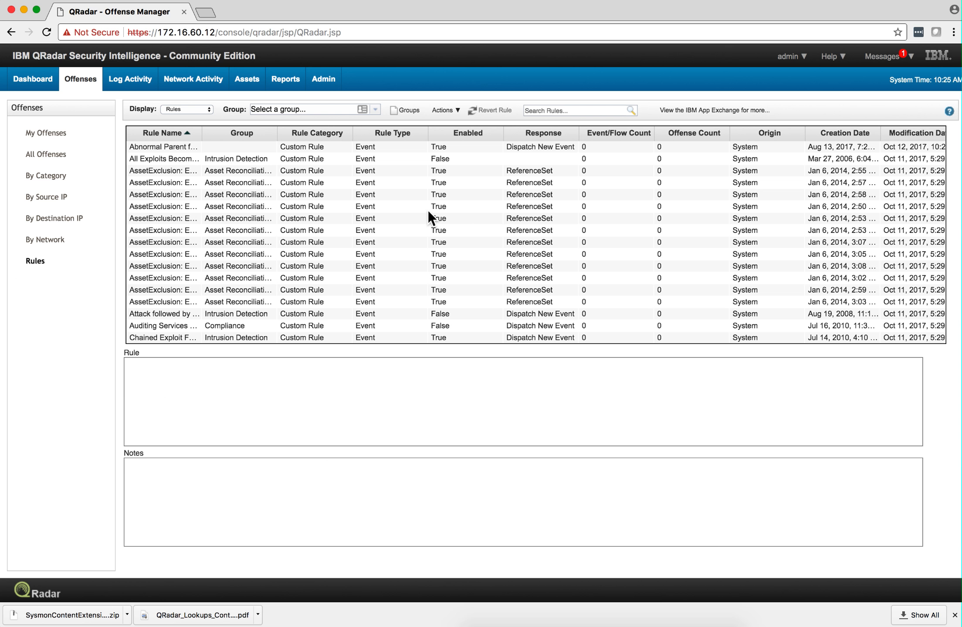
left_click(916, 132)
left_click(917, 132)
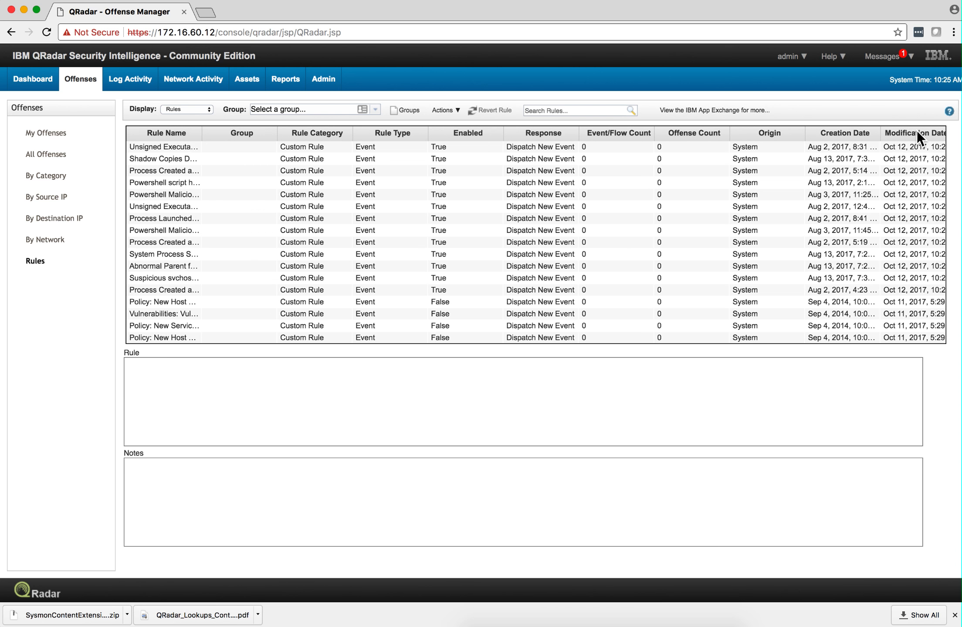
Re-sort the rules list by group and by rule category.
left_click(206, 136)
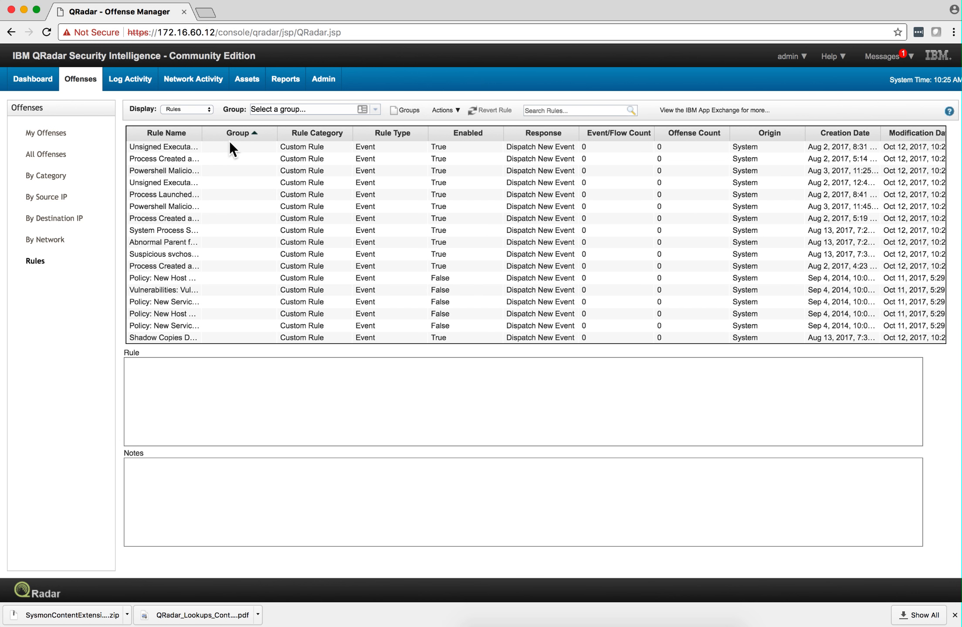
left_click(205, 137)
left_click(292, 135)
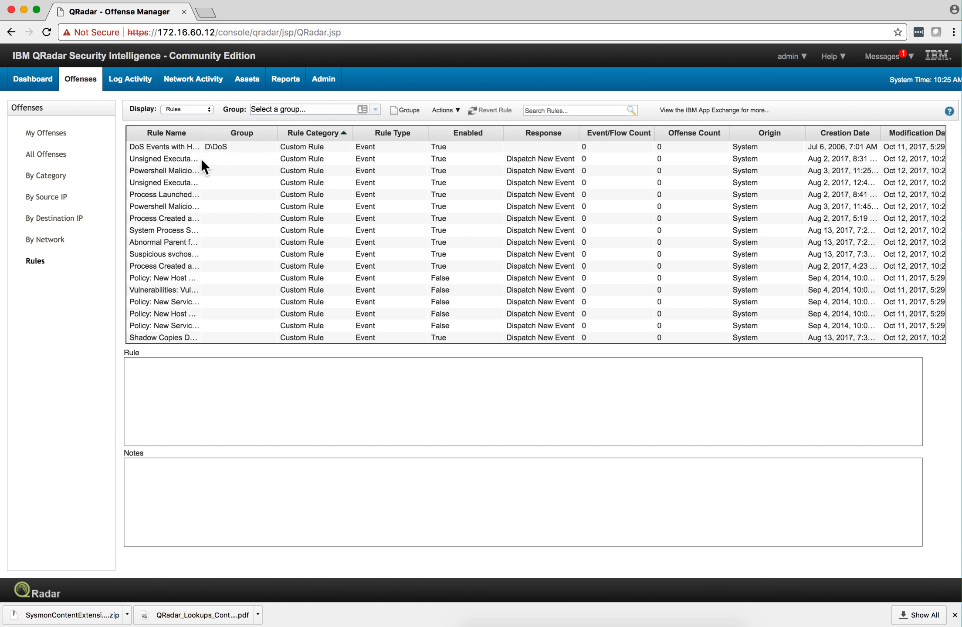